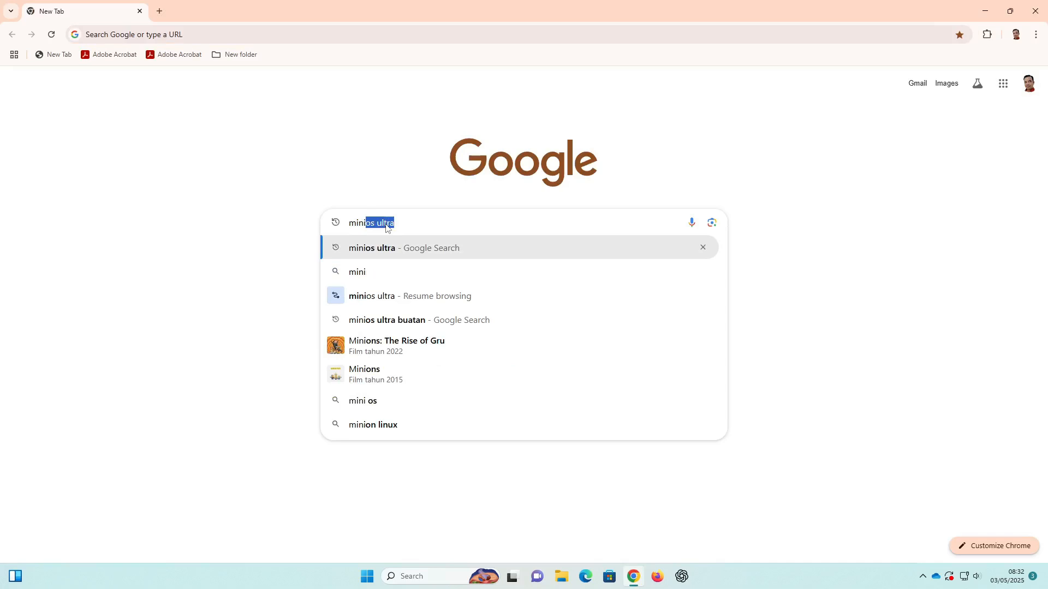
Search Google for "mini os" and open the official MiniOS site at minios.dev.
type("os")
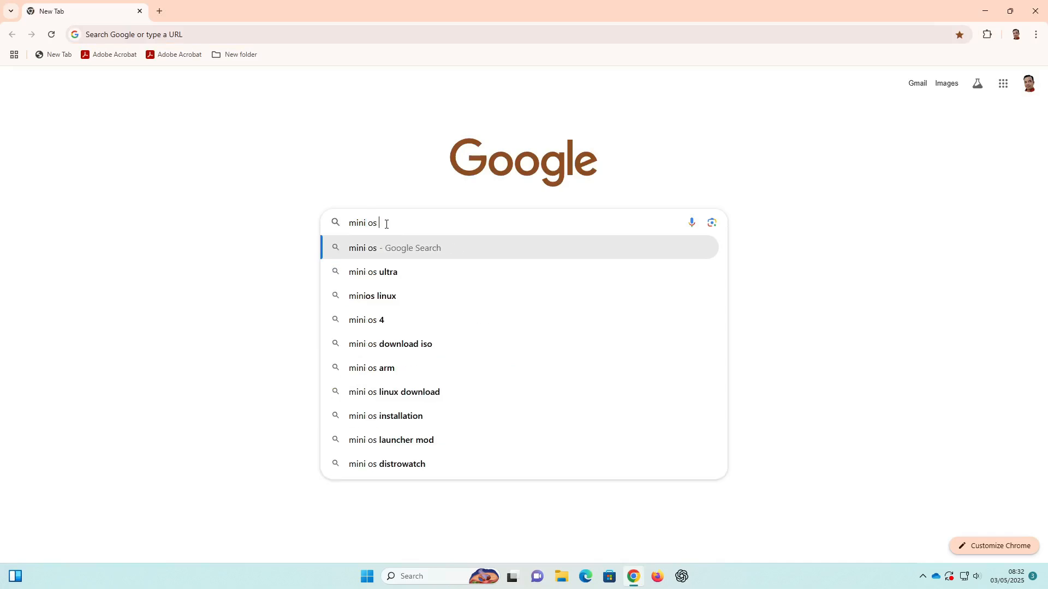
key("Return")
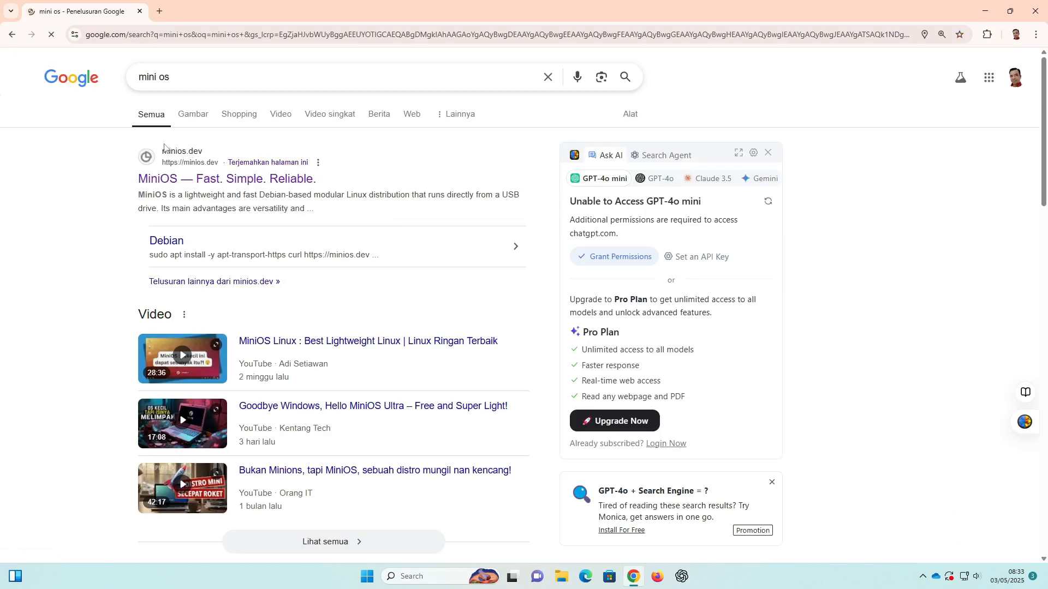
left_click_drag(159, 138, 203, 148)
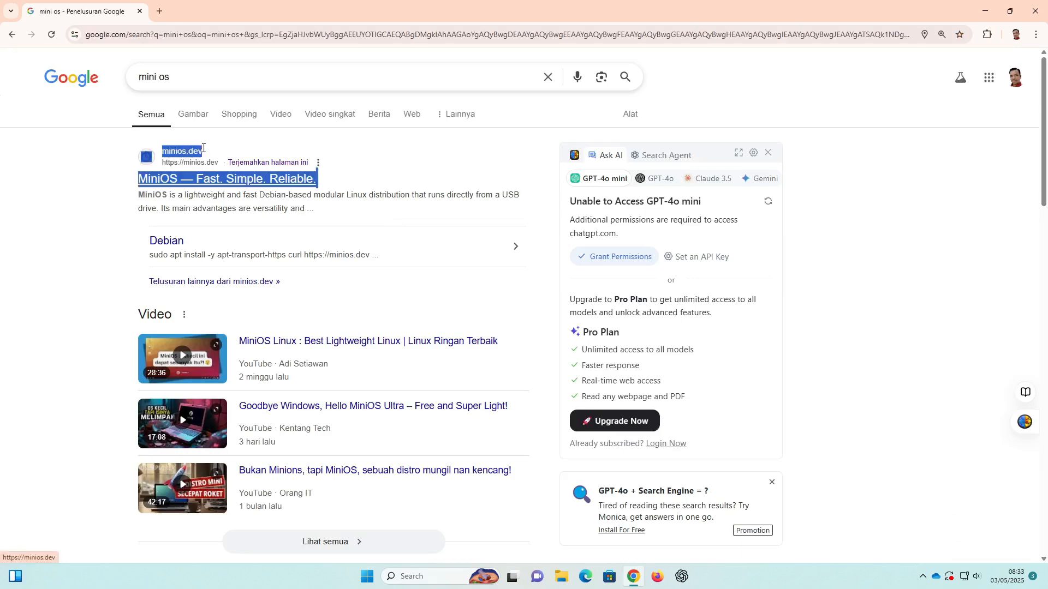
left_click(409, 161)
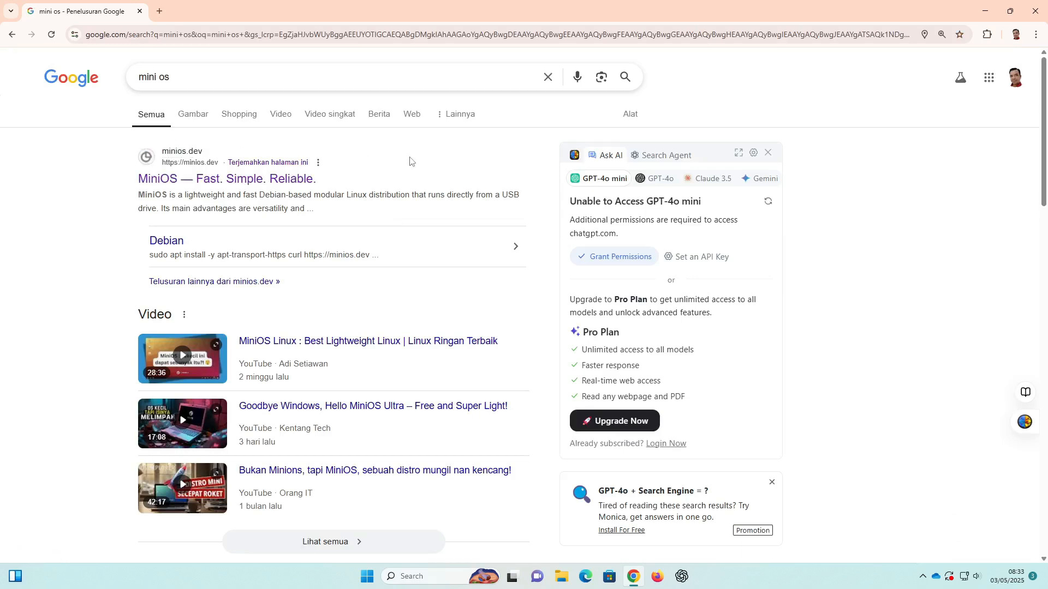
left_click(218, 182)
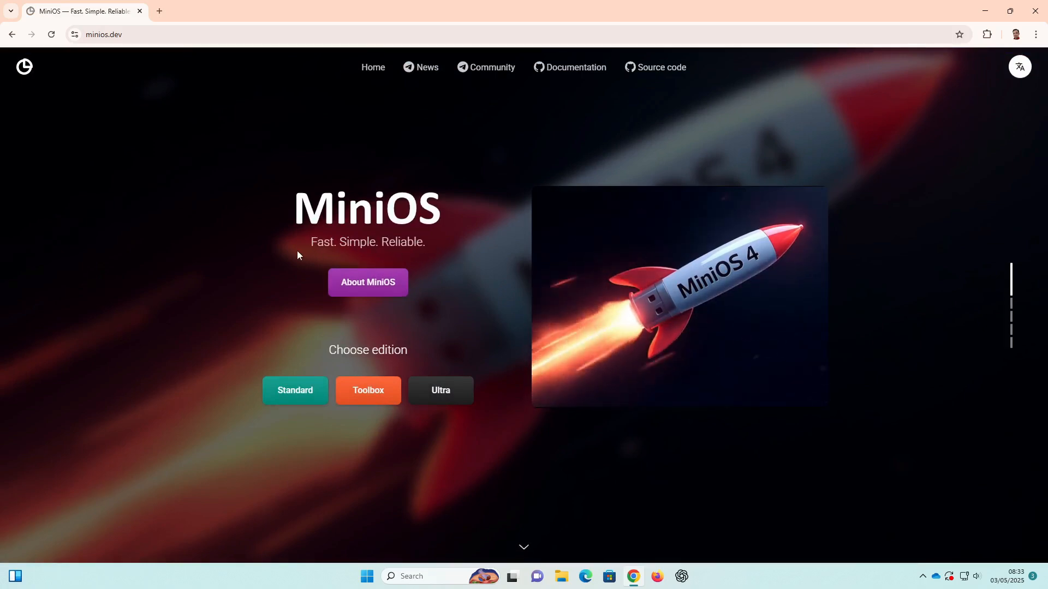
Read the MiniOS tagline and the site's explanations of what MiniOS is and how to install it.
left_click_drag(298, 255, 426, 253)
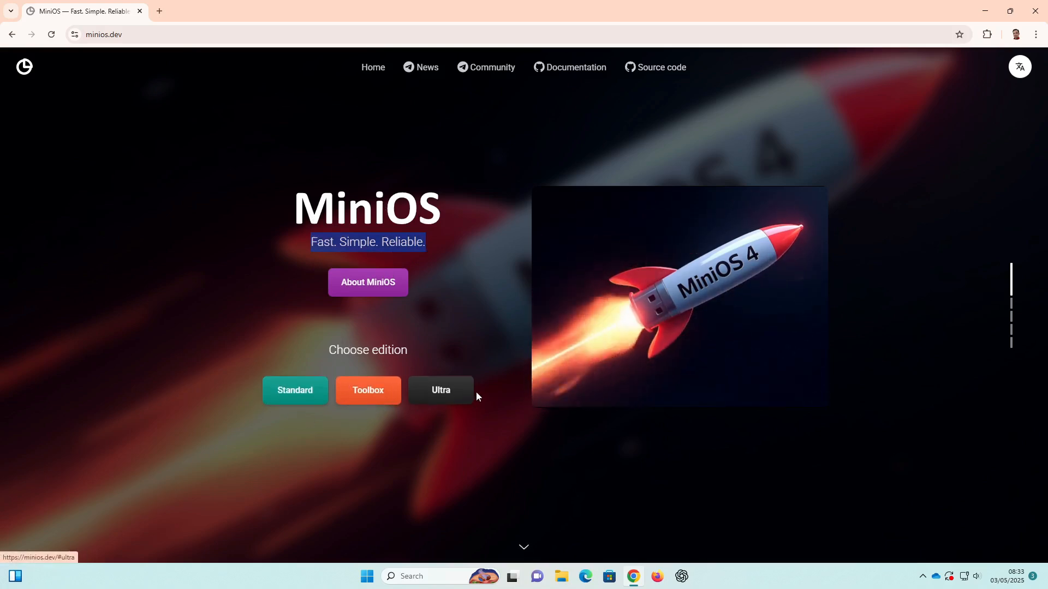
scroll(431, 192, "down", 1)
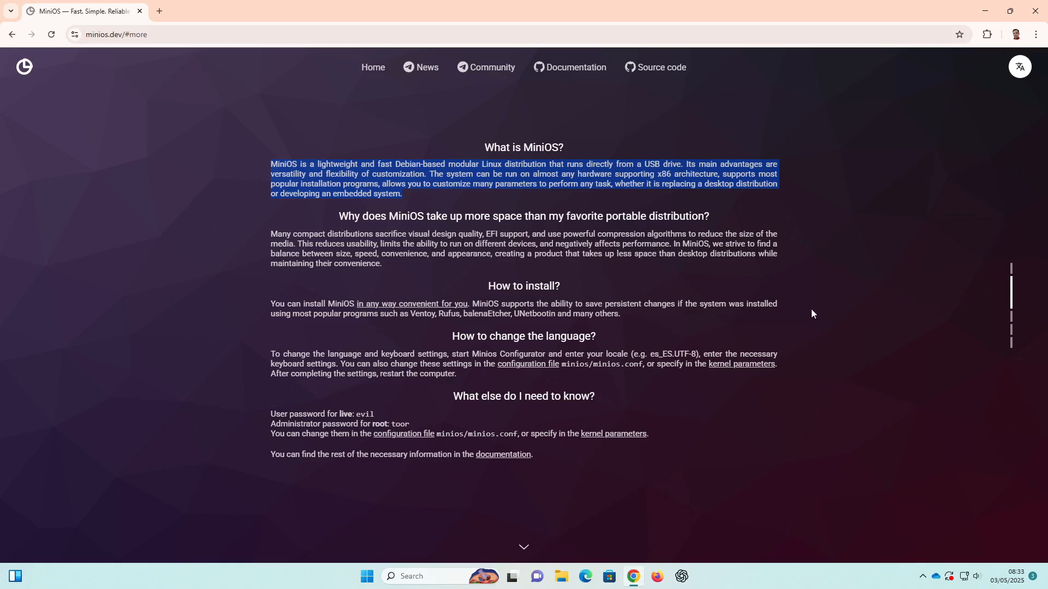
left_click(860, 306)
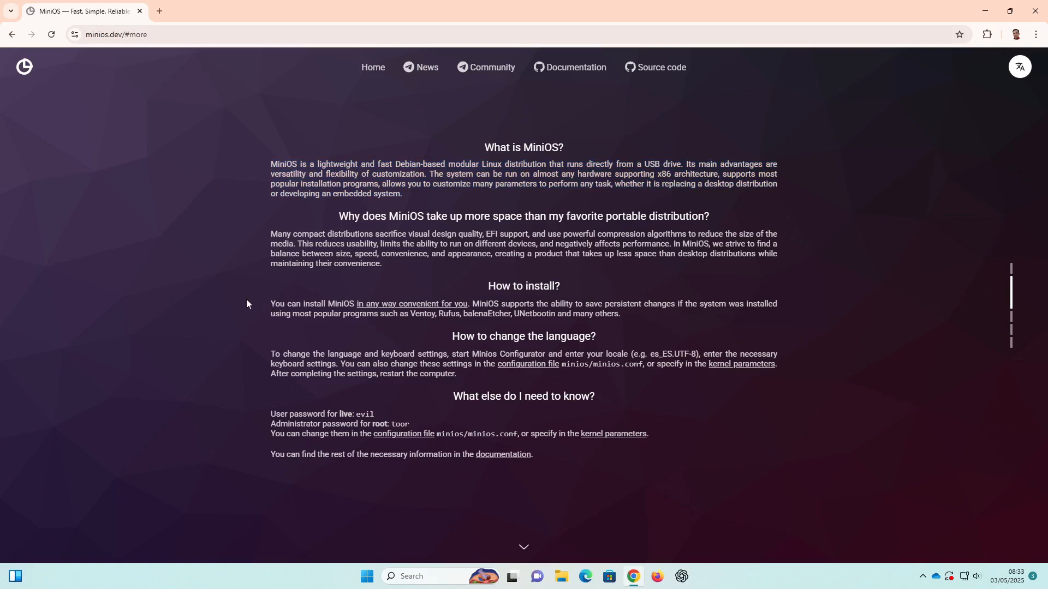
left_click_drag(246, 300, 633, 316)
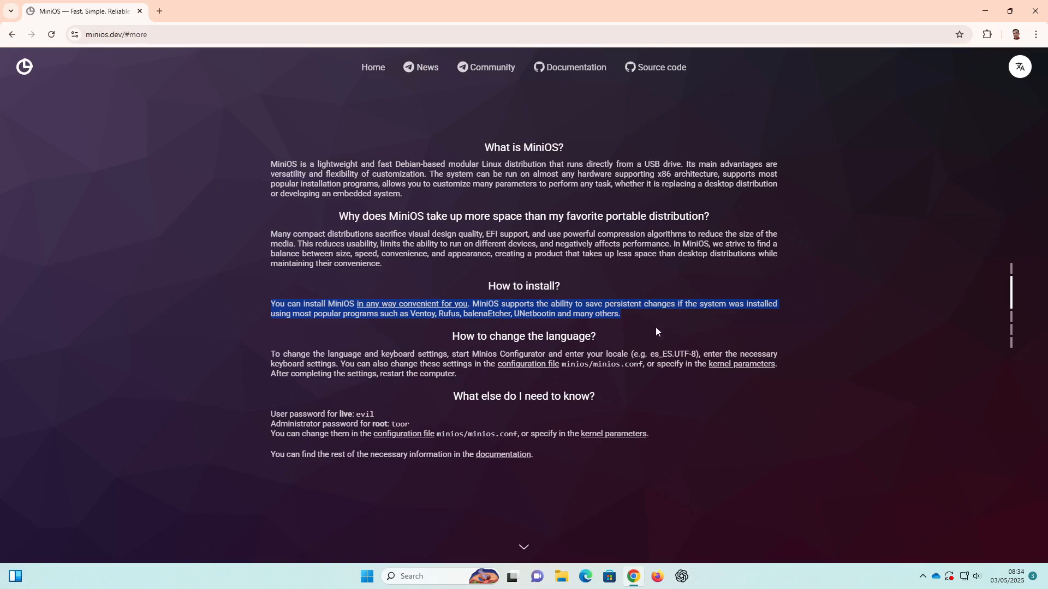
Compare the descriptions, minimum system requirements and download options of the MiniOS Standard, Toolbox and Ultra editions.
scroll(732, 378, "down", 1)
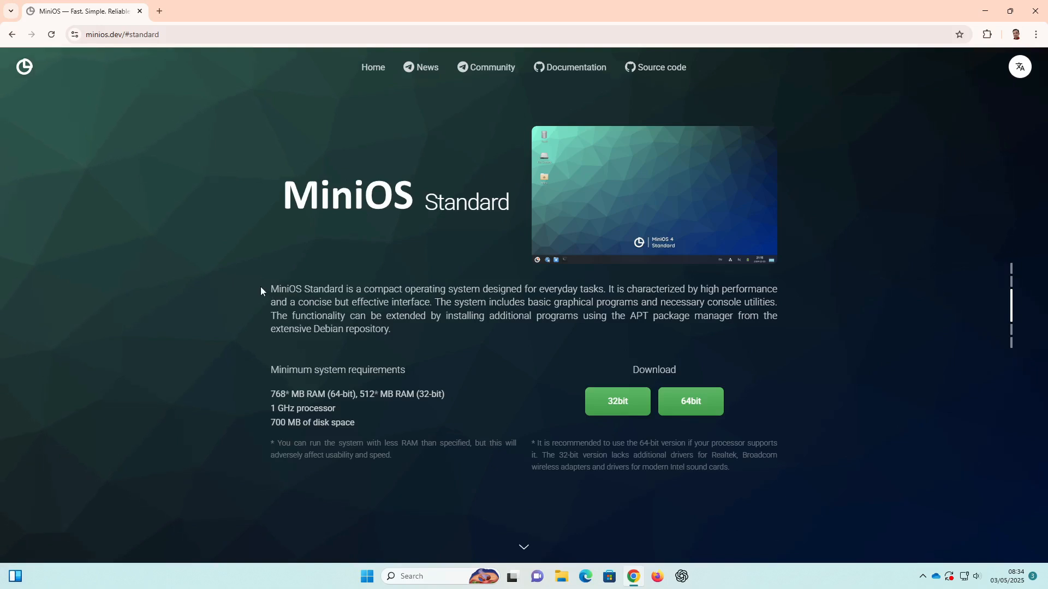
left_click_drag(260, 287, 604, 289)
scroll(827, 323, "down", 1)
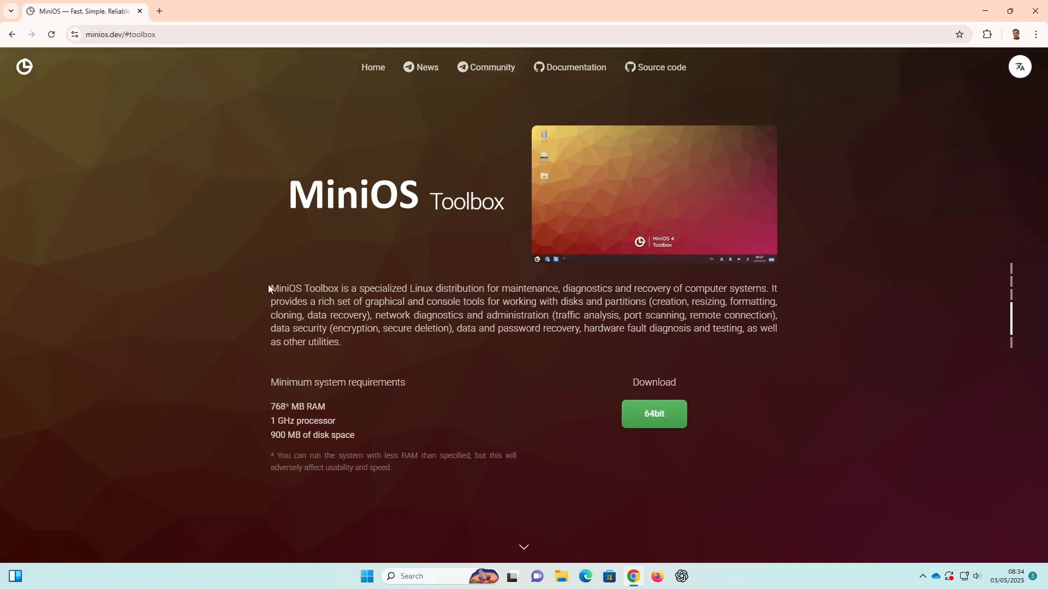
left_click_drag(269, 288, 767, 291)
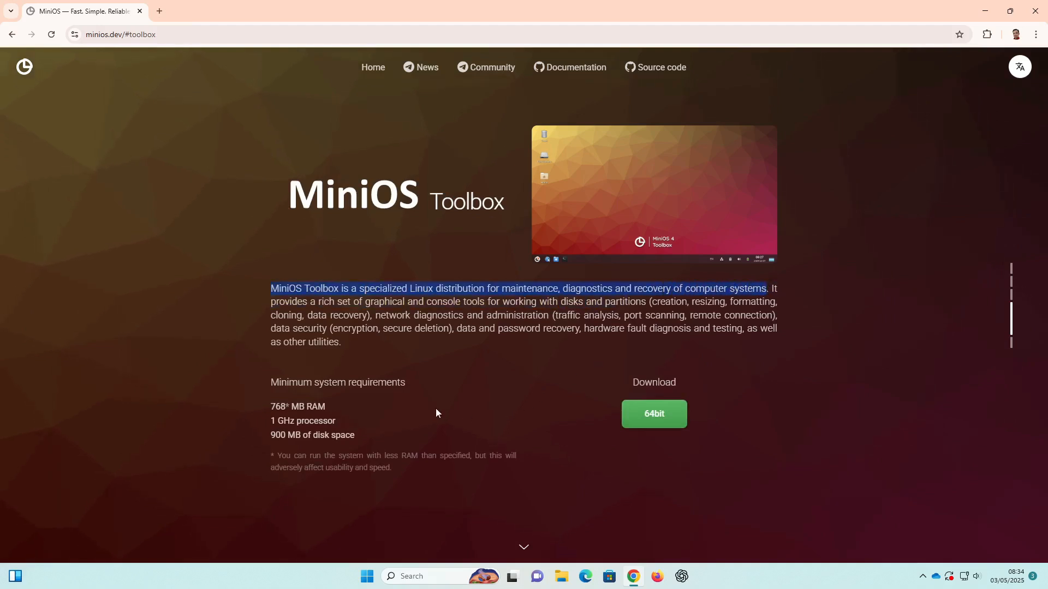
left_click_drag(245, 410, 355, 434)
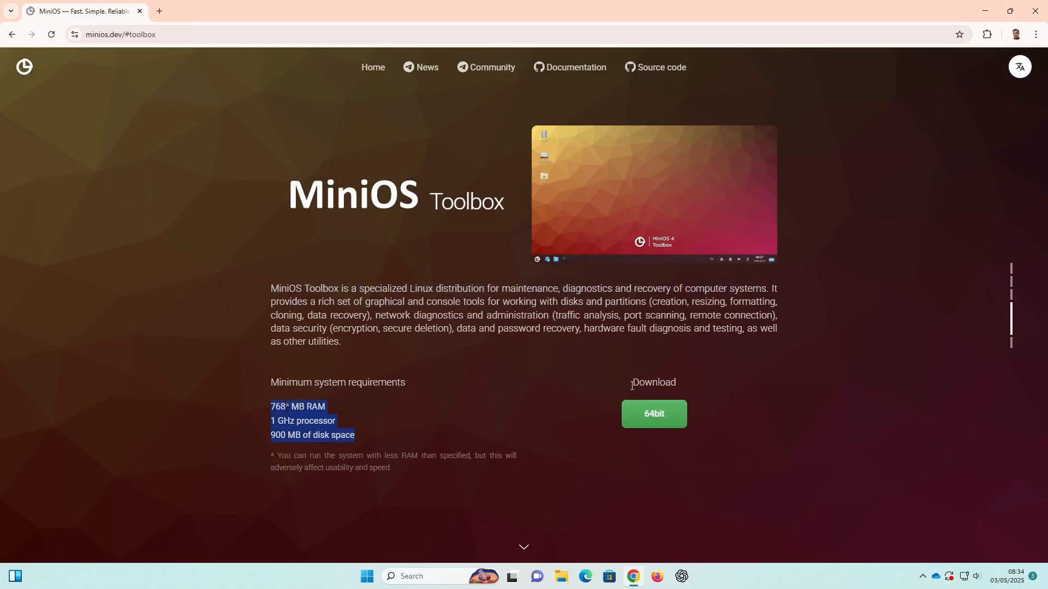
scroll(745, 306, "up", 1)
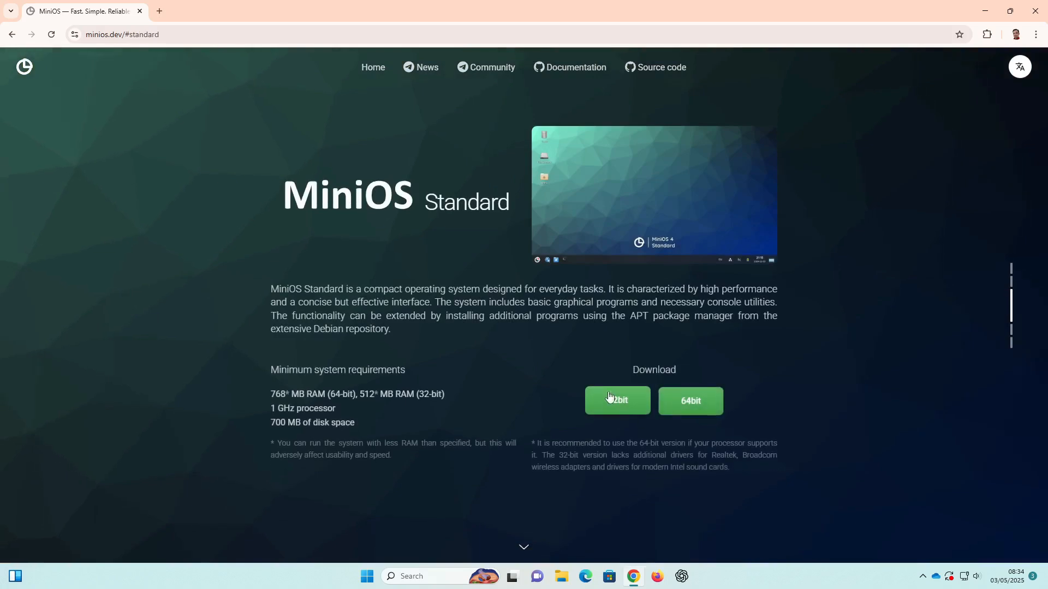
scroll(689, 480, "down", 1)
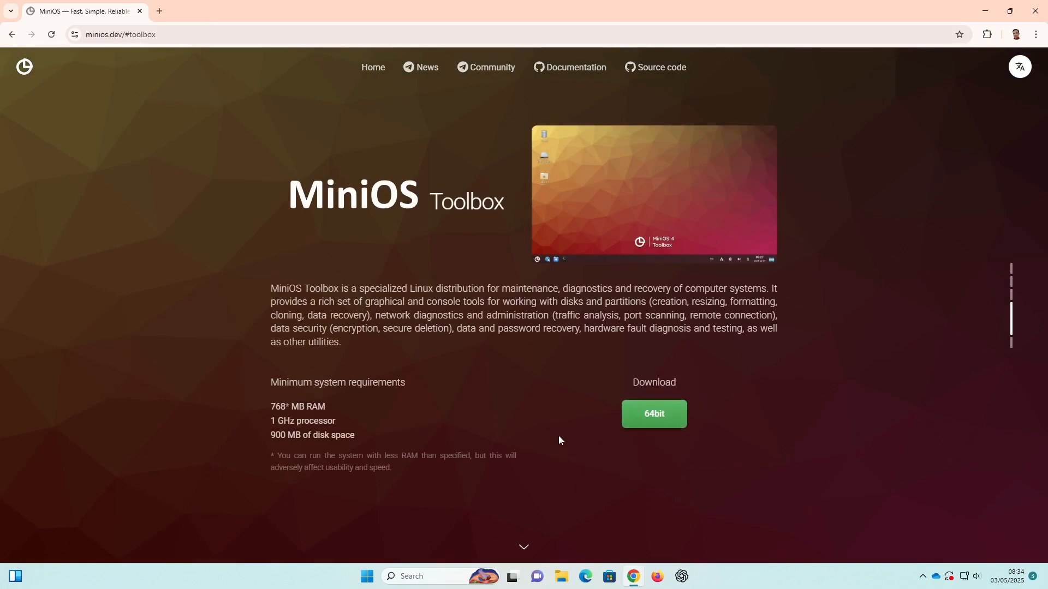
scroll(664, 470, "down", 1)
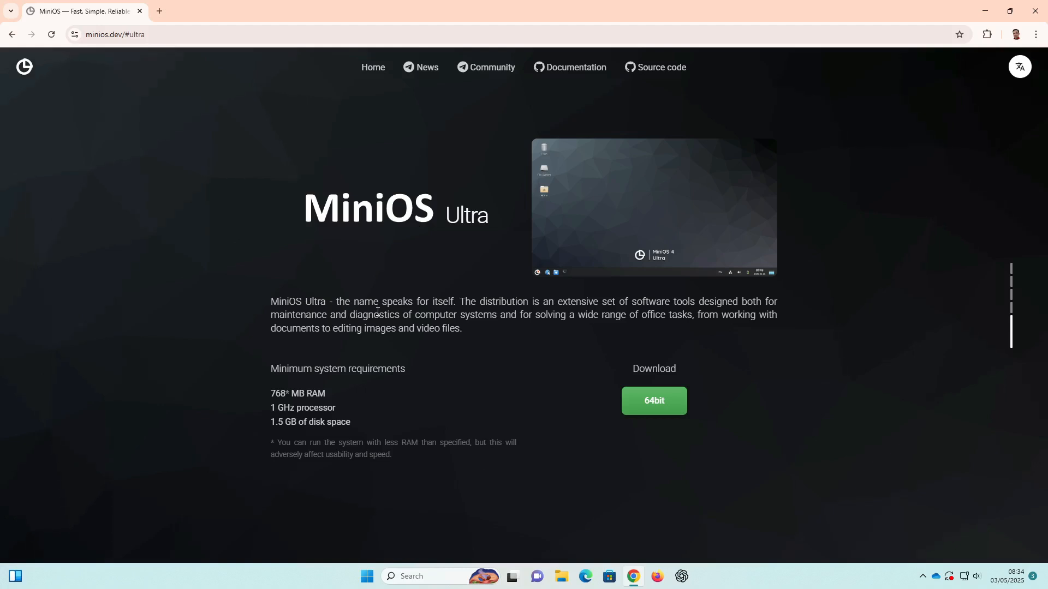
left_click_drag(255, 302, 451, 302)
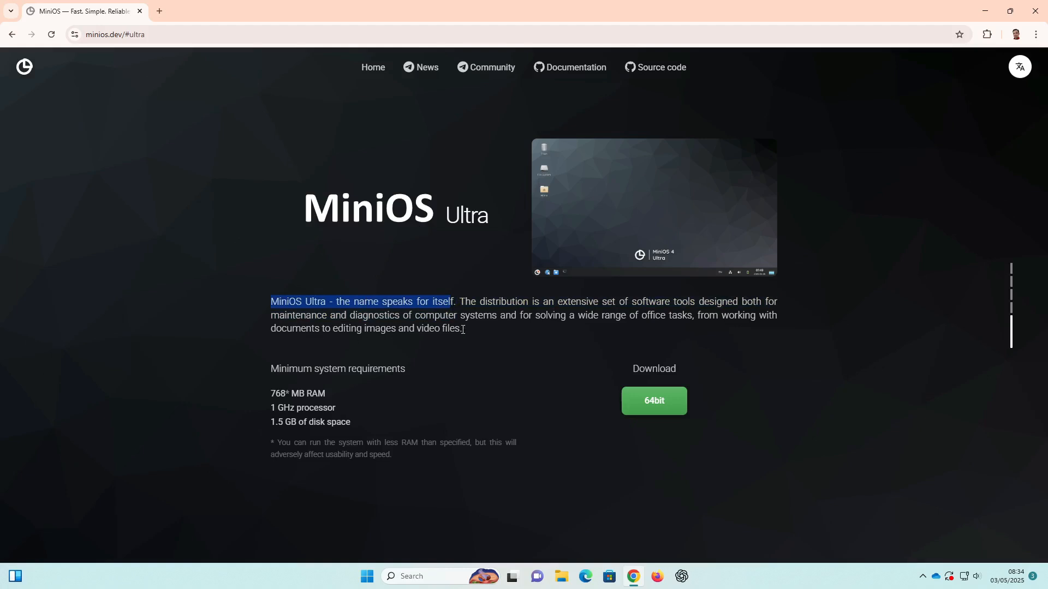
left_click_drag(244, 386, 359, 422)
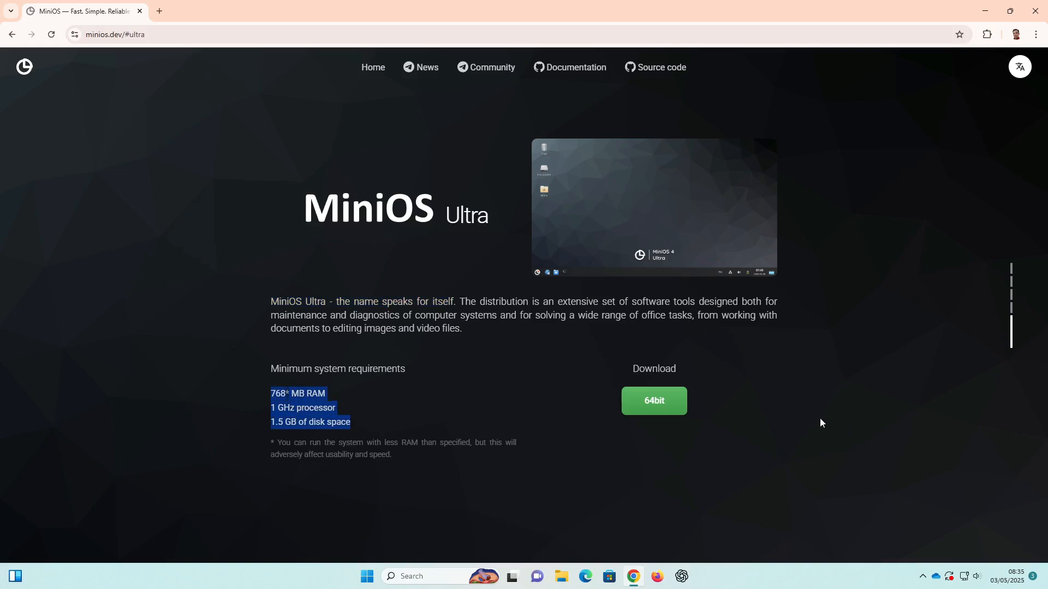
left_click(240, 143)
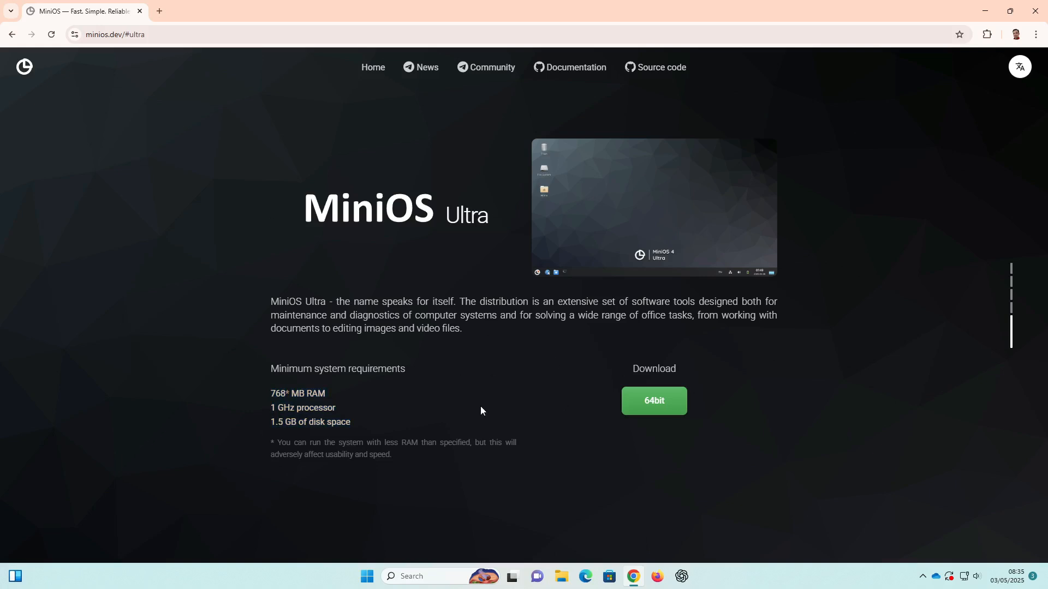
Download the 64-bit MiniOS Ultra image as minios-bookworm-xfce-ultra-amd64-4.1.2.iso into the OS Linux folder on HD3 (G:).
left_click(665, 403)
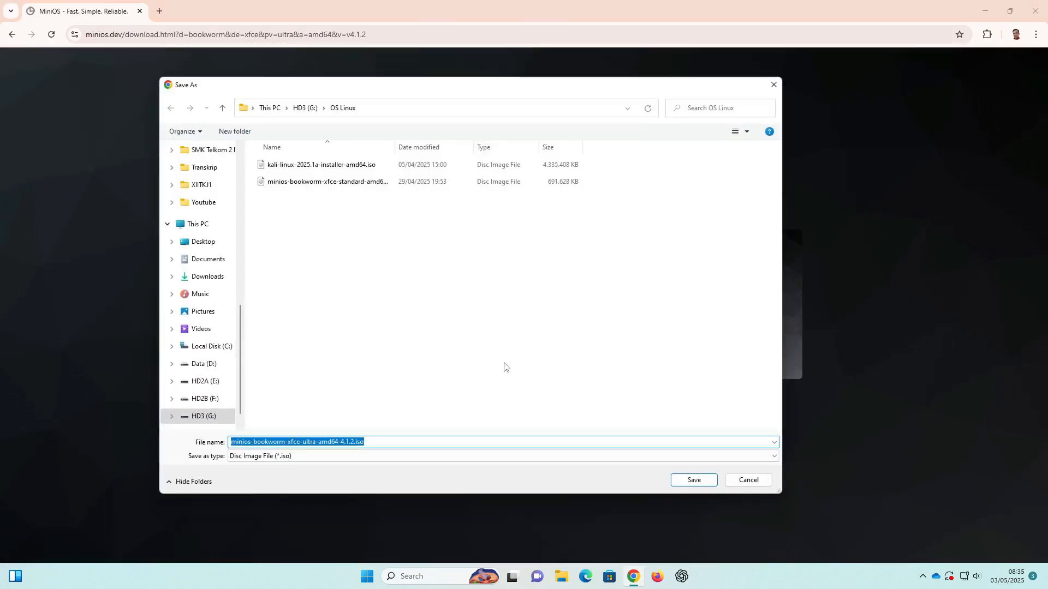
left_click(374, 442)
left_click_drag(302, 442, 315, 443)
left_click(320, 280)
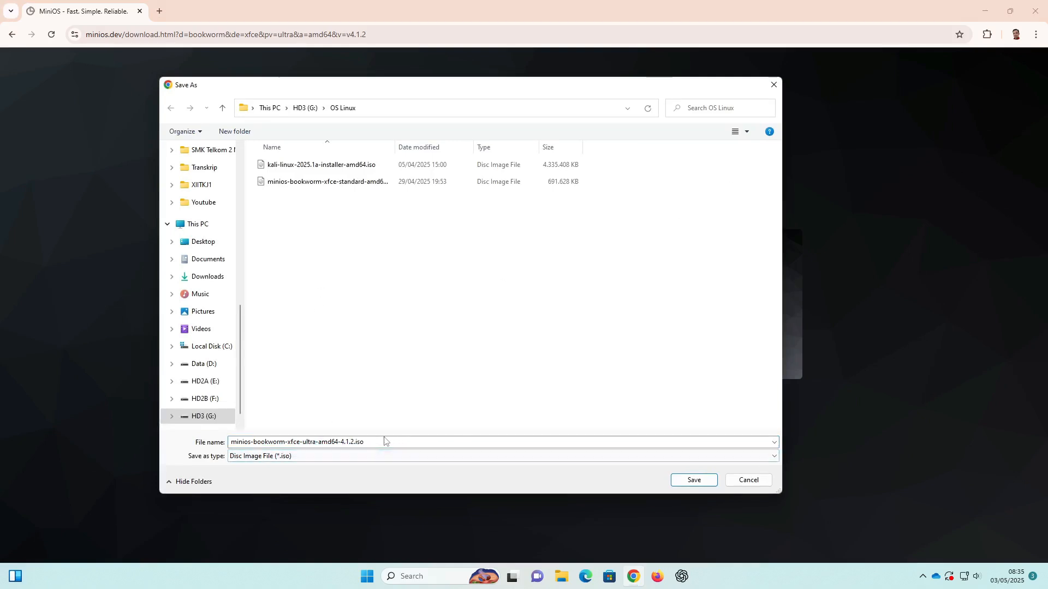
left_click(700, 482)
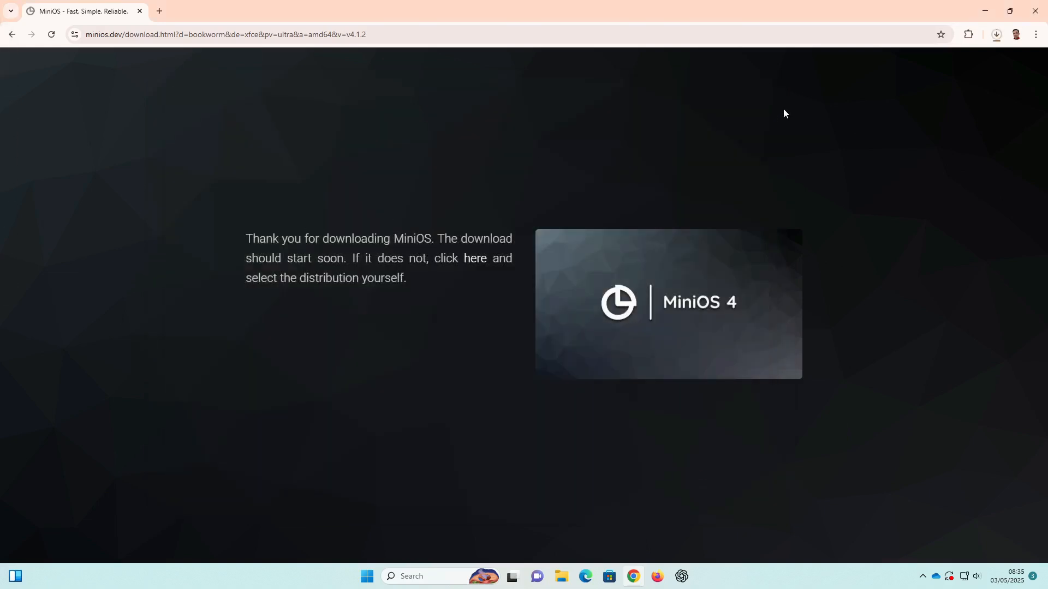
Show the downloaded MiniOS Ultra ISO in its folder, fit the Name column to the full file names, and minimize the window.
left_click(994, 34)
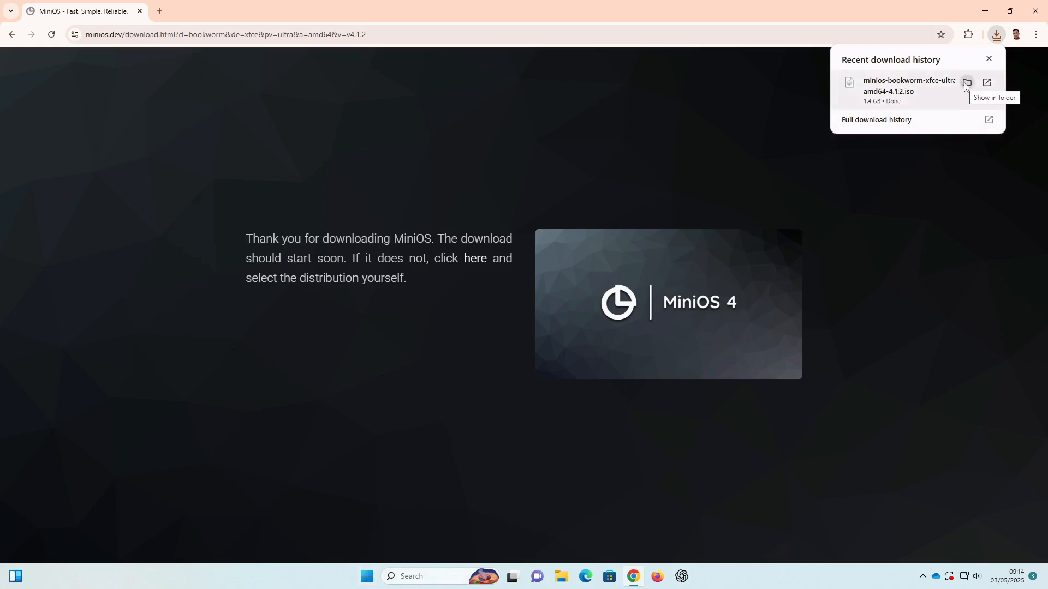
left_click(966, 84)
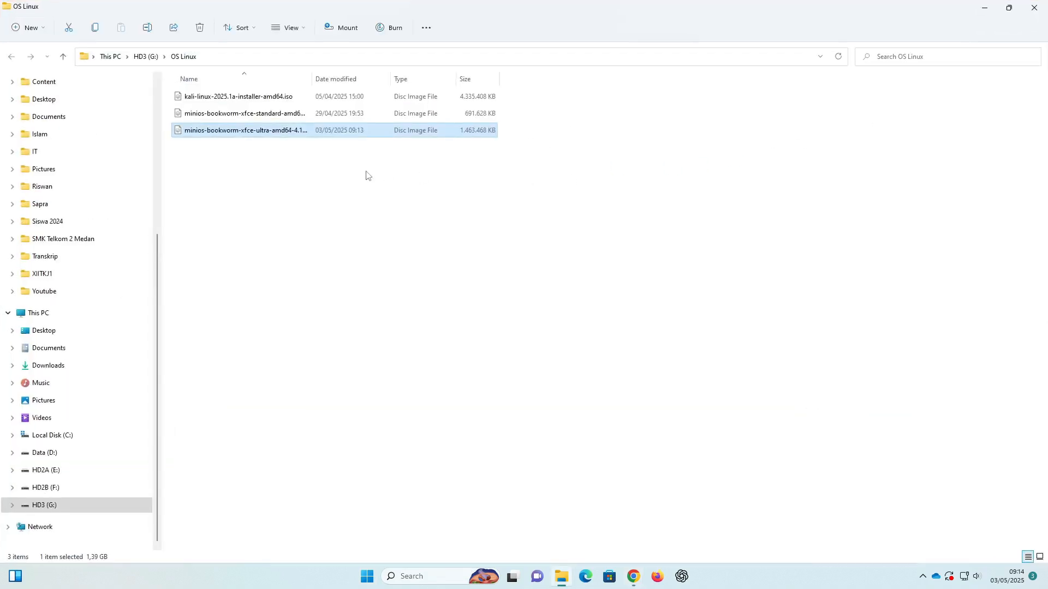
left_click(260, 135)
double_click(312, 72)
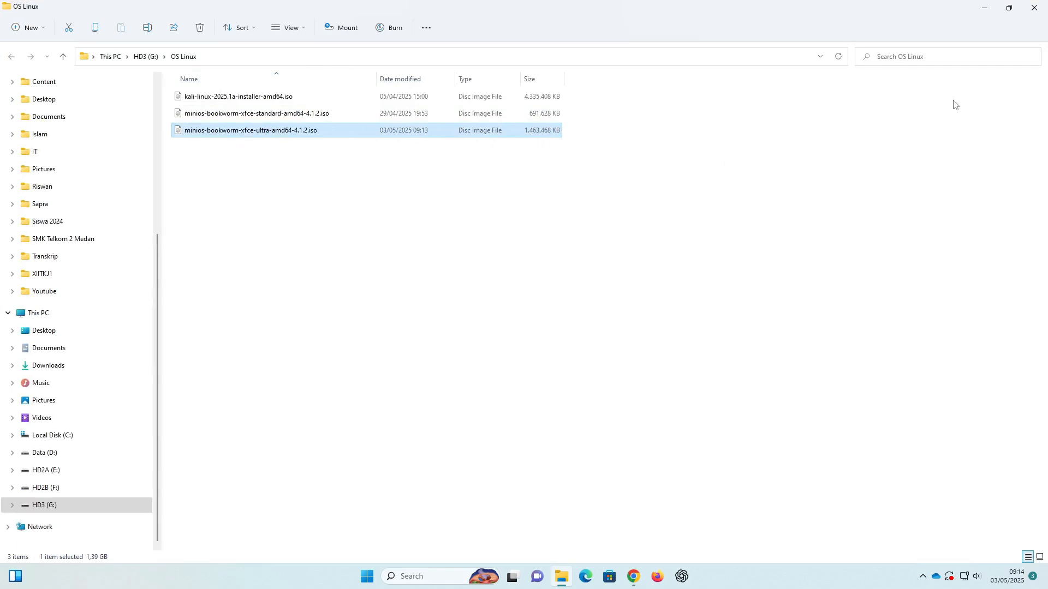
left_click(985, 11)
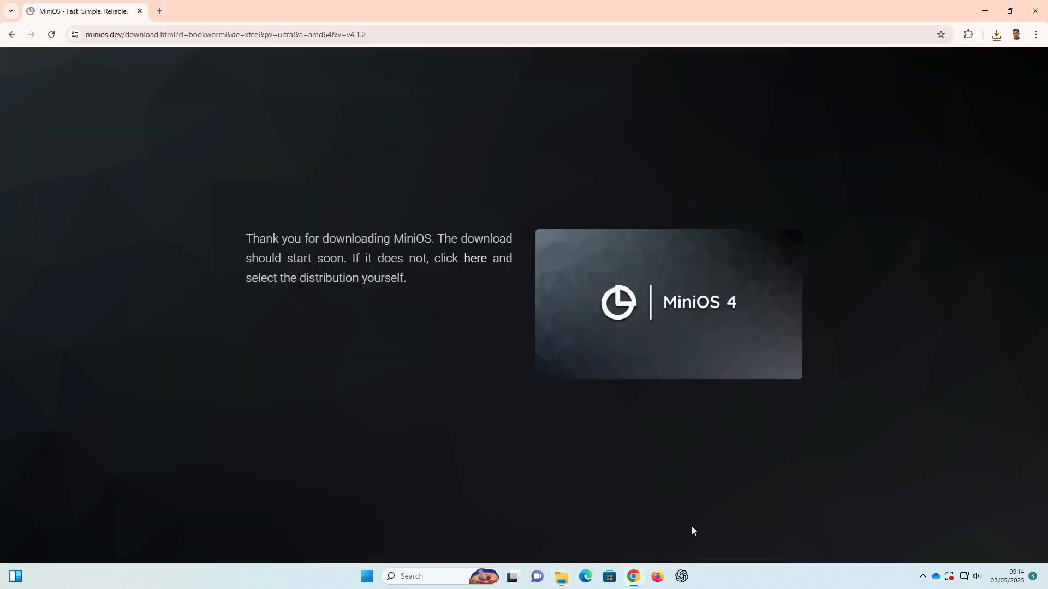
Search Google for "rufus" in a new browser tab and open the official Rufus website.
left_click(160, 11)
left_click(391, 224)
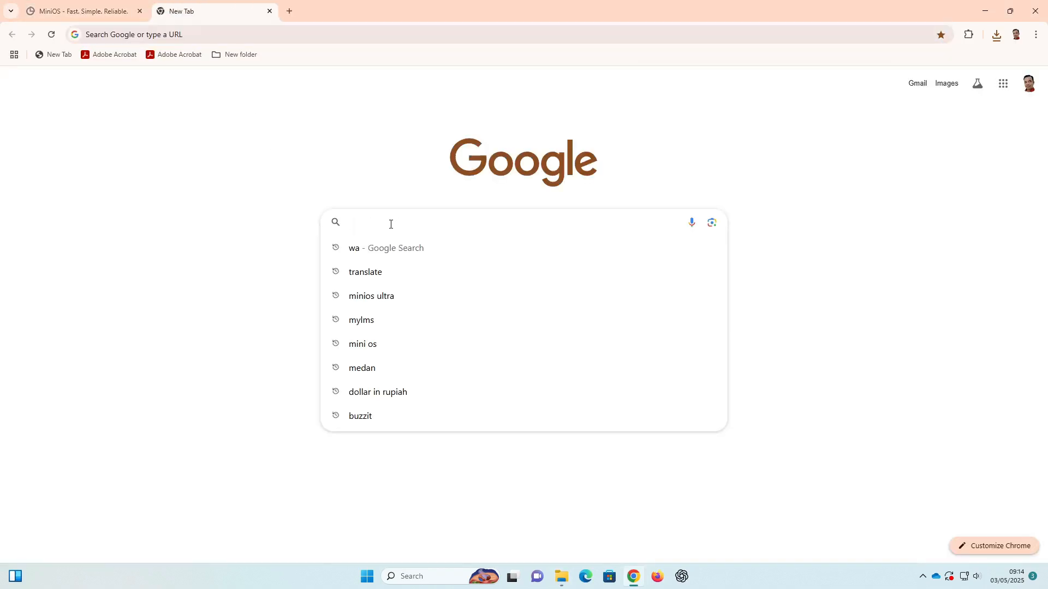
type("ru")
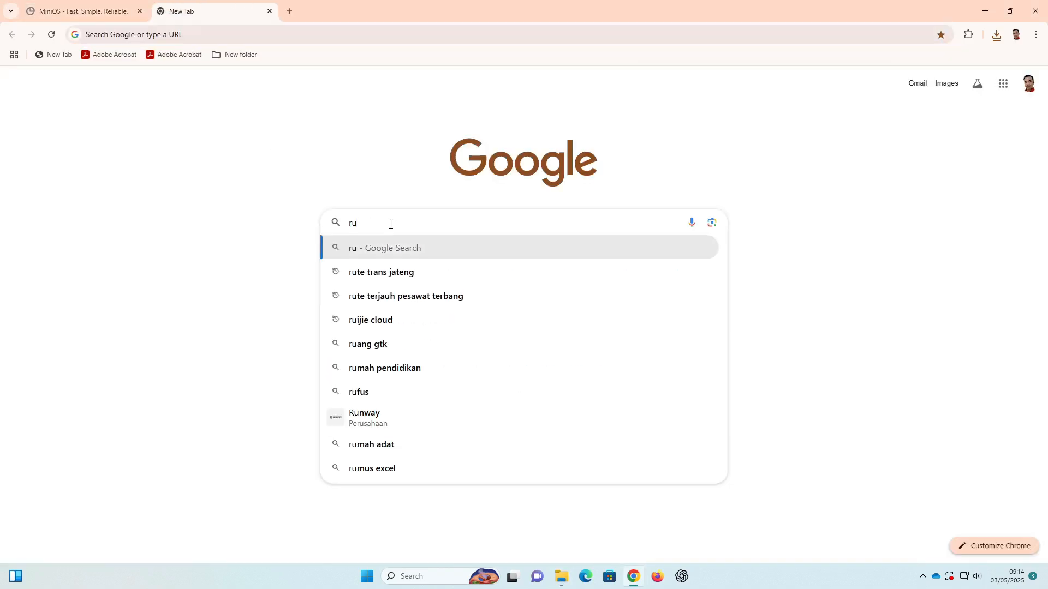
type("fus")
key("Return")
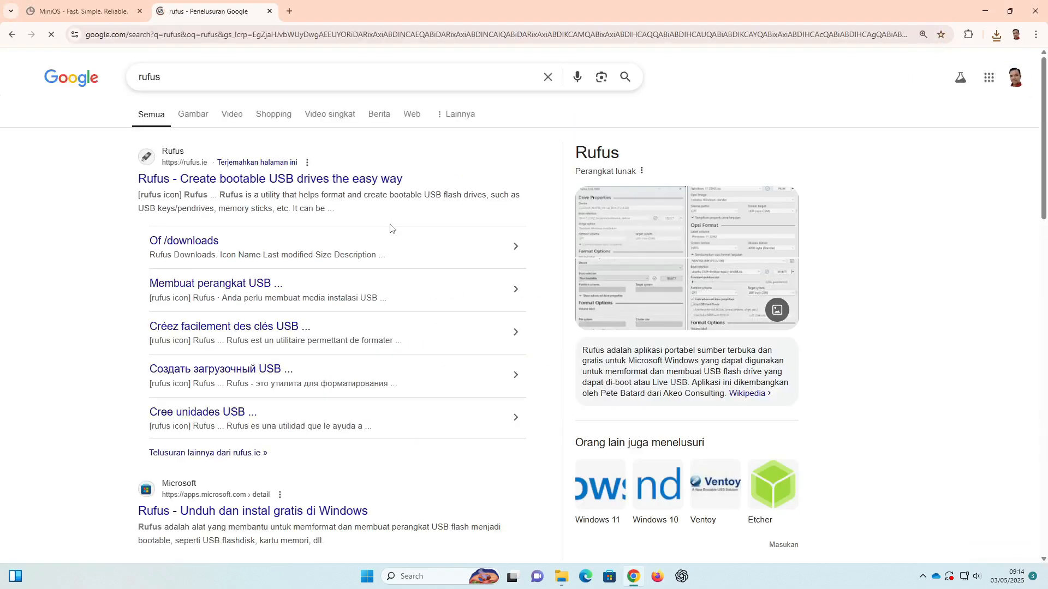
left_click(307, 182)
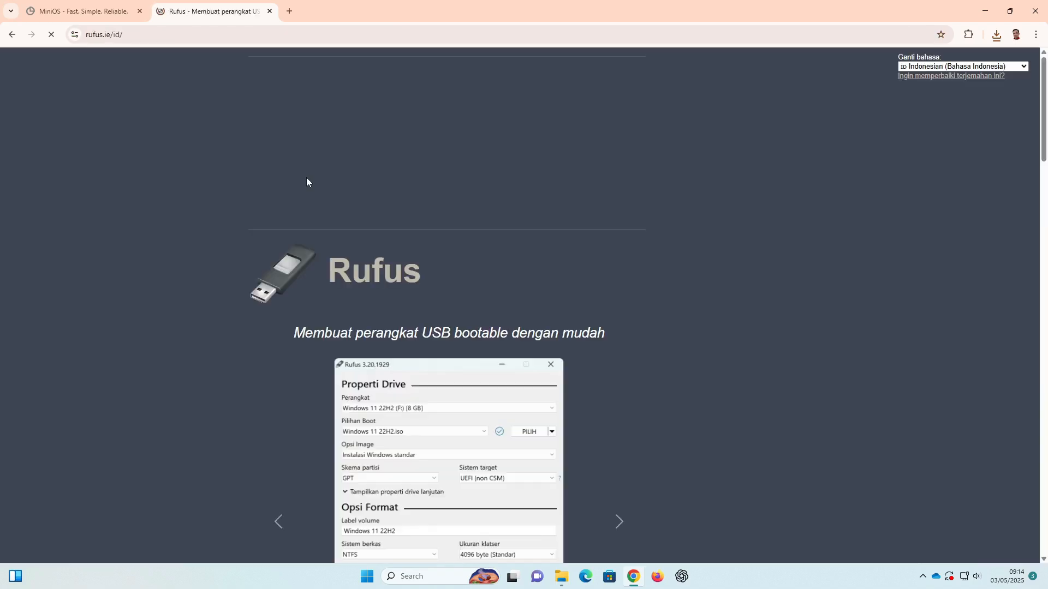
Download the portable Windows x64 build of Rufus as rufus-4.7p.exe into the OS Linux folder on HD3 (G:).
scroll(450, 270, "down", 3)
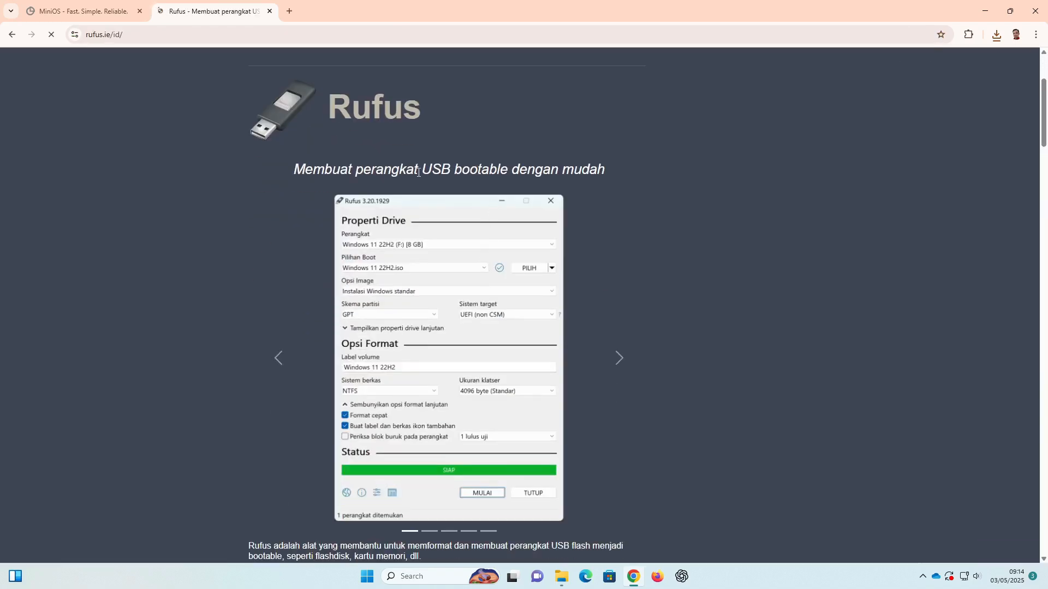
scroll(565, 210, "down", 3)
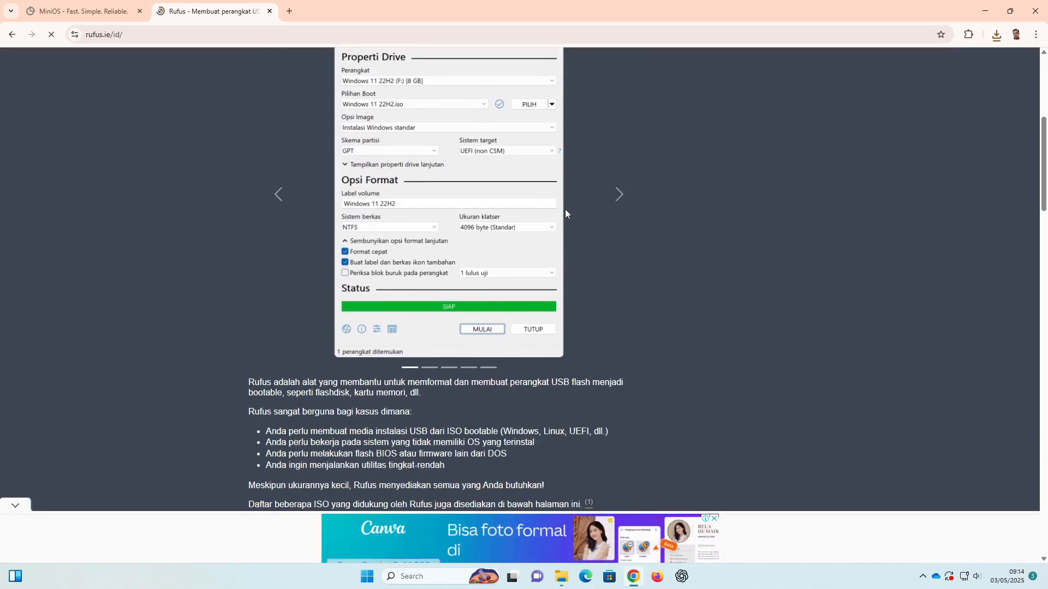
scroll(565, 209, "down", 3)
scroll(540, 240, "down", 3)
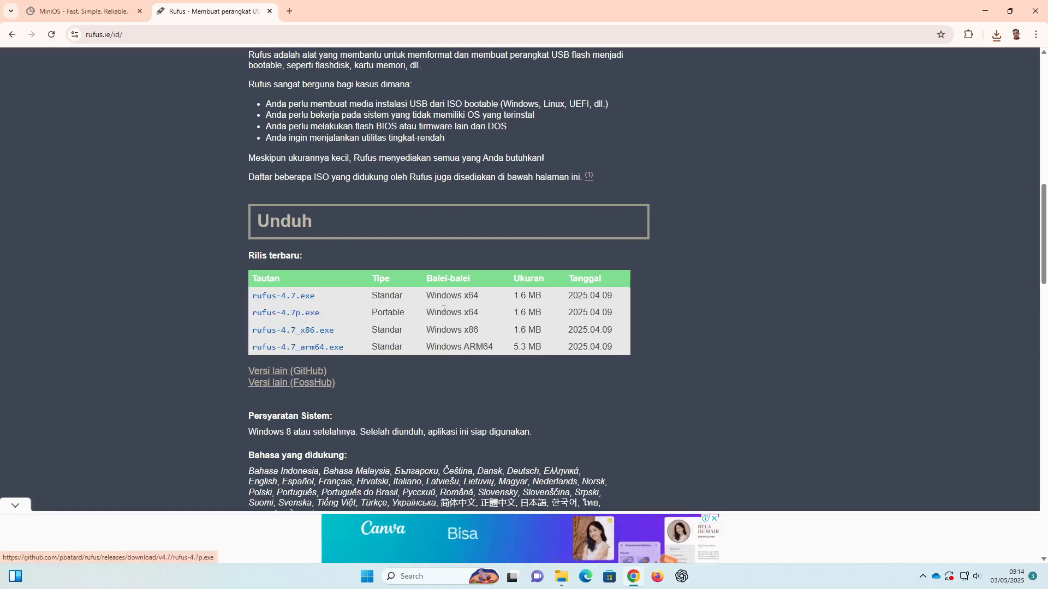
double_click(376, 314)
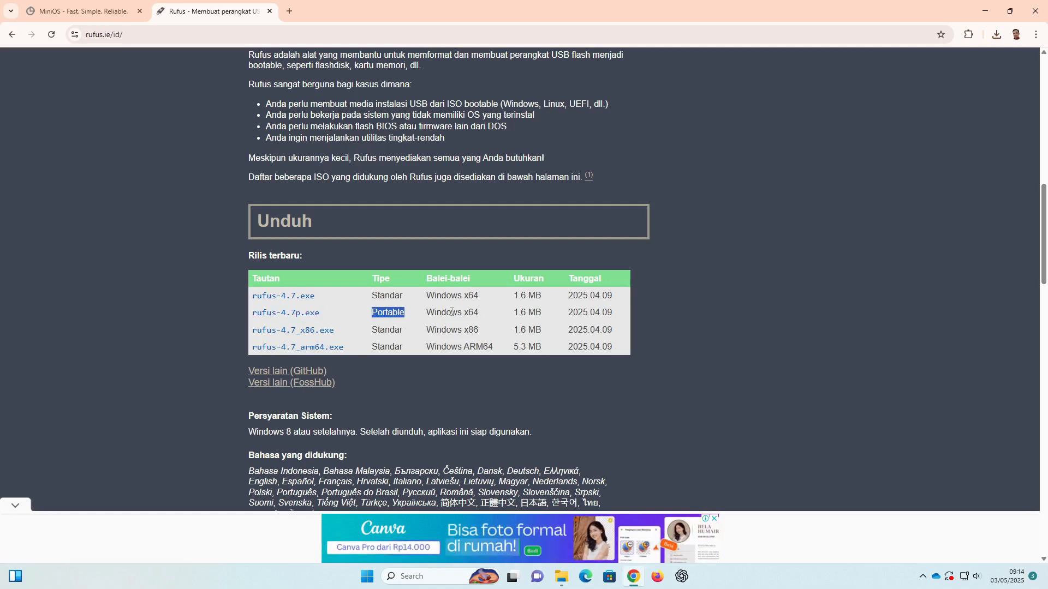
left_click(299, 316)
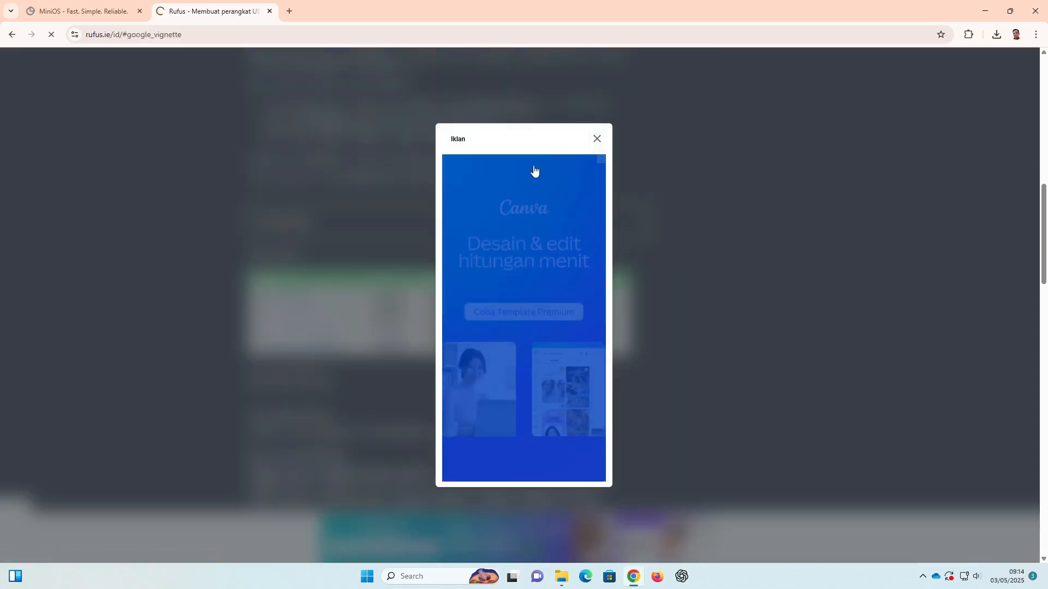
left_click(600, 138)
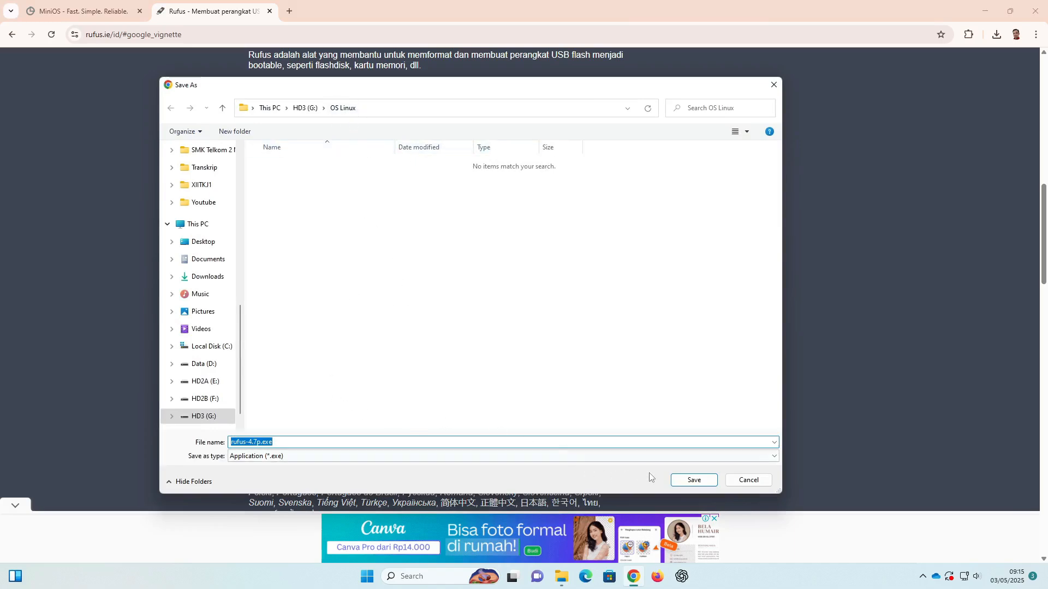
left_click(690, 480)
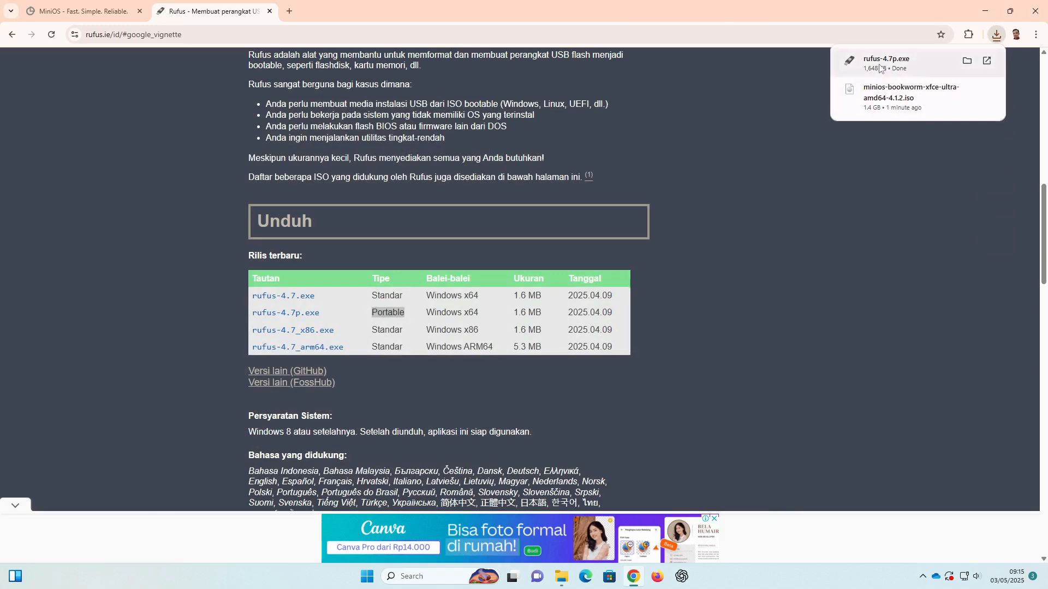
Minimize the browser, run rufus-4.7p.exe from the OS Linux folder in File Explorer, and decline online update checks.
left_click(985, 10)
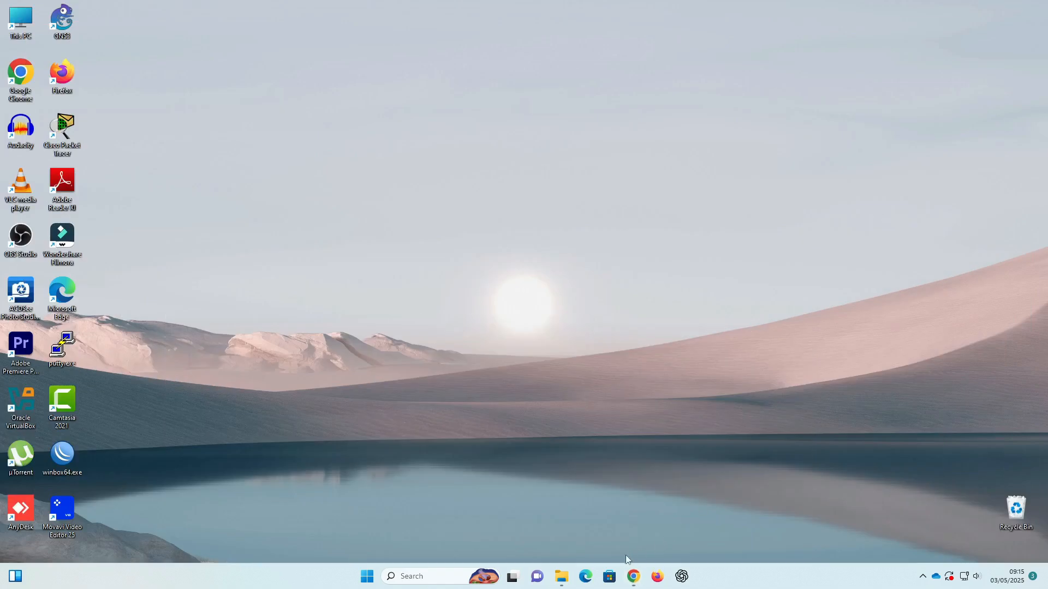
left_click(564, 576)
left_click(276, 211)
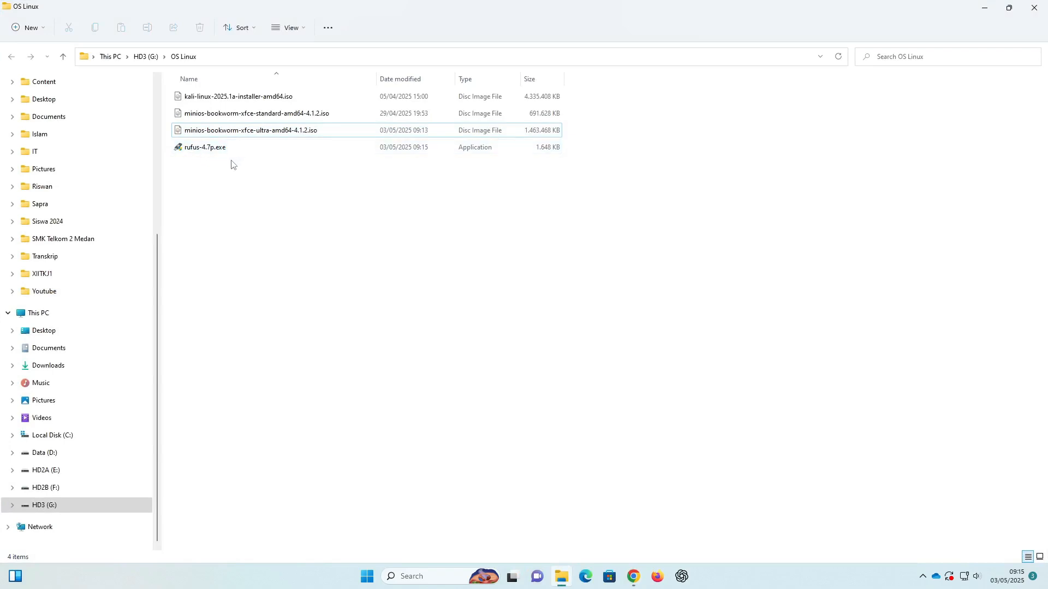
double_click(192, 152)
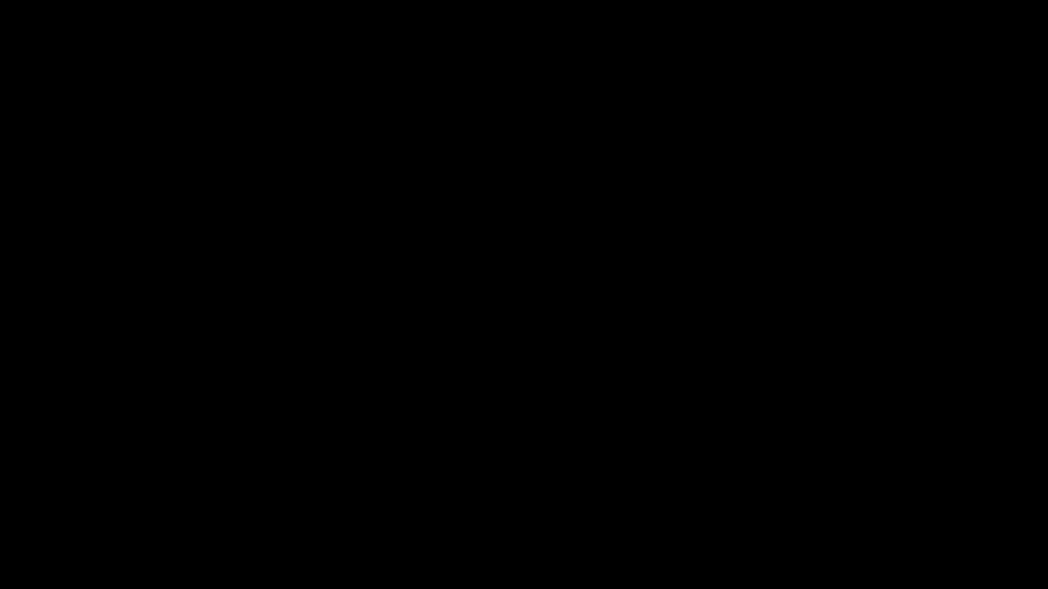
left_click(458, 377)
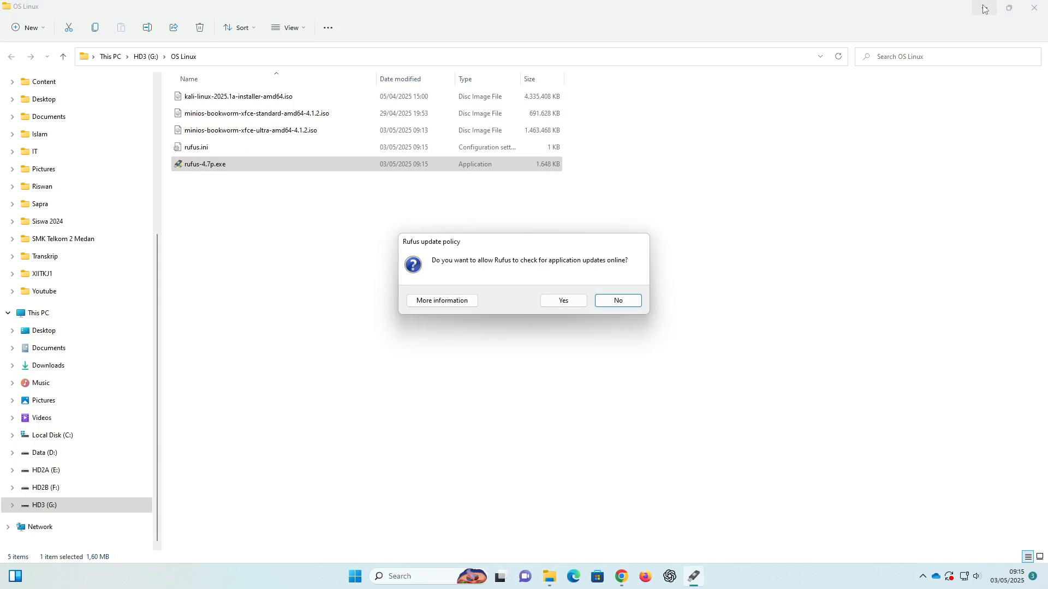
left_click(615, 300)
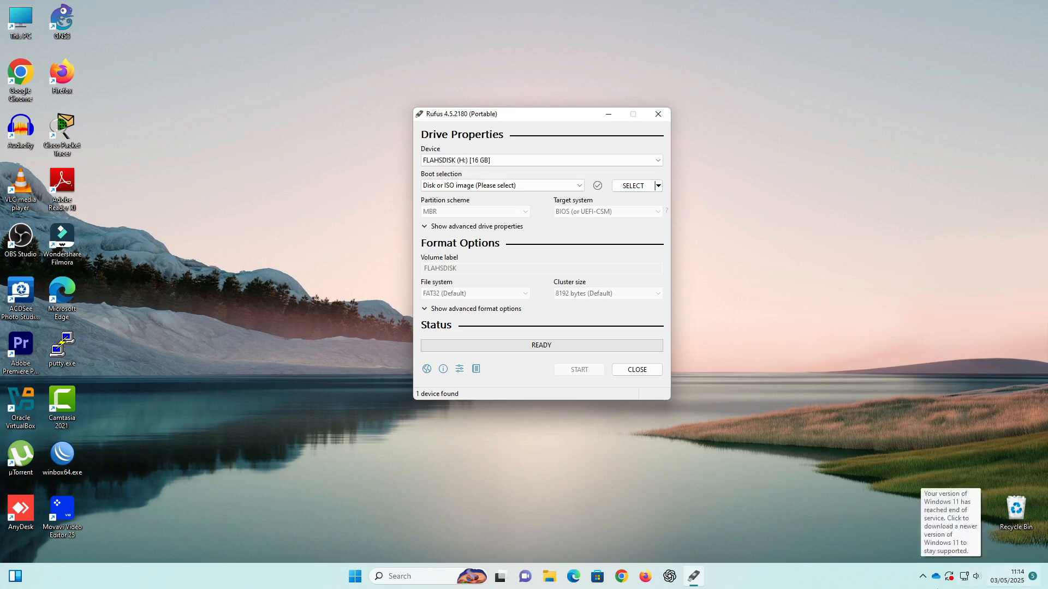
Check the hidden system tray icons for the connected USB drive and load minios-bookworm-xfce-ultra-amd64-4.1.2.iso as the boot image.
left_click(922, 577)
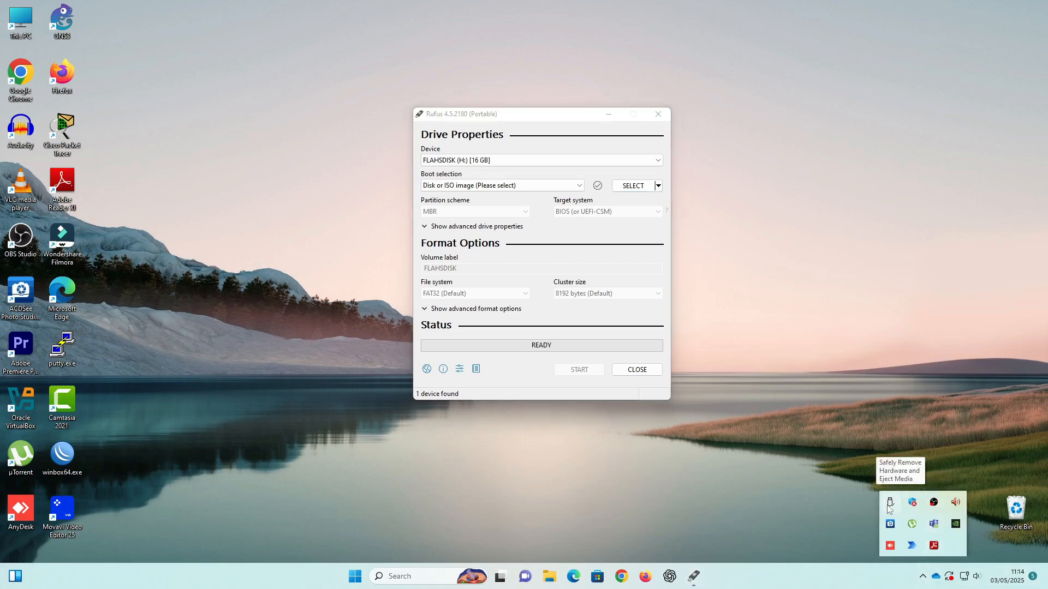
left_click(762, 254)
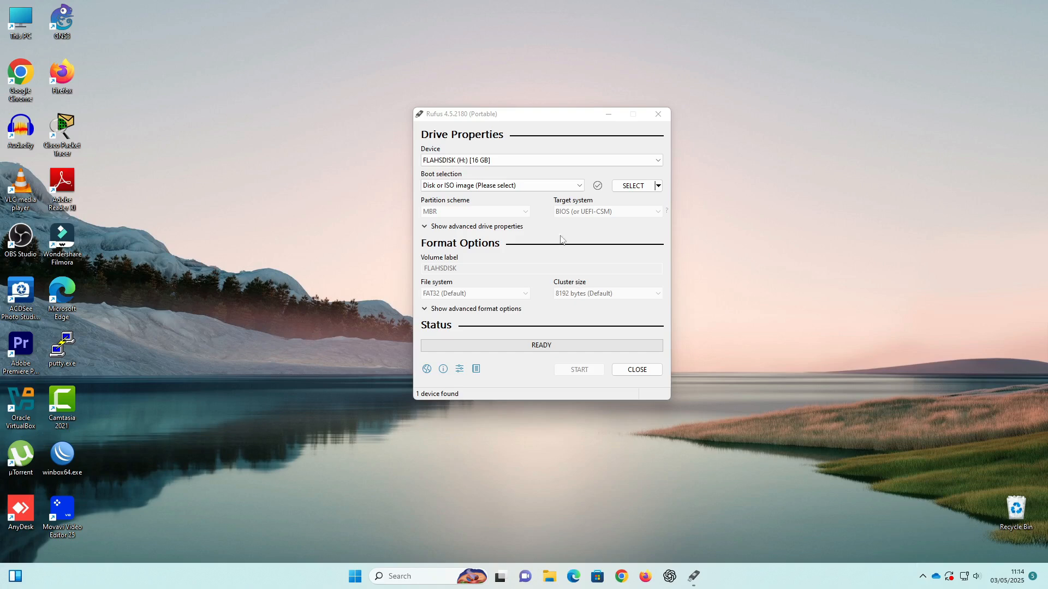
left_click(633, 189)
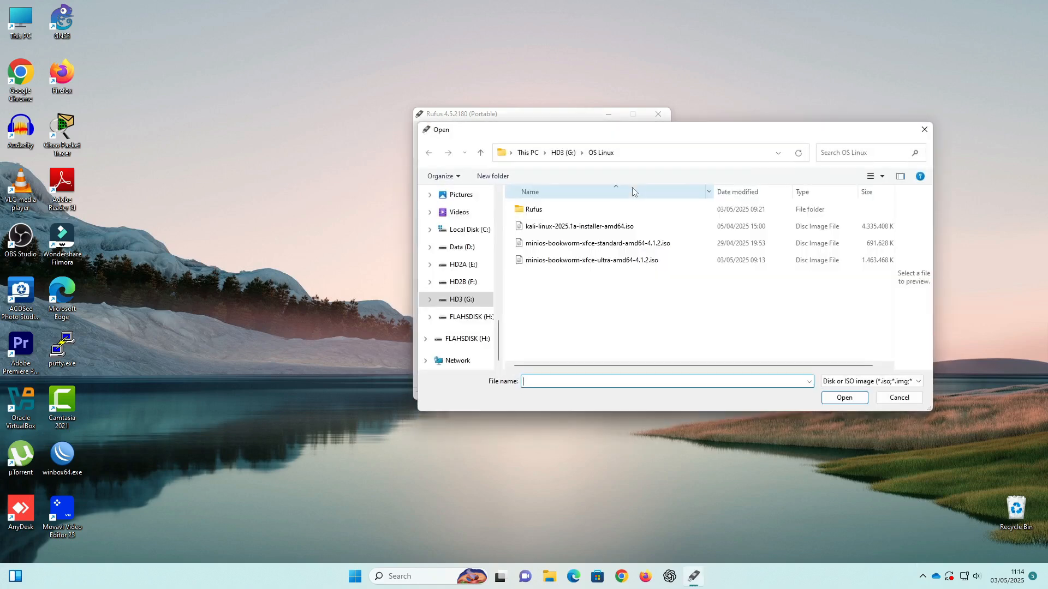
left_click(605, 261)
left_click(854, 400)
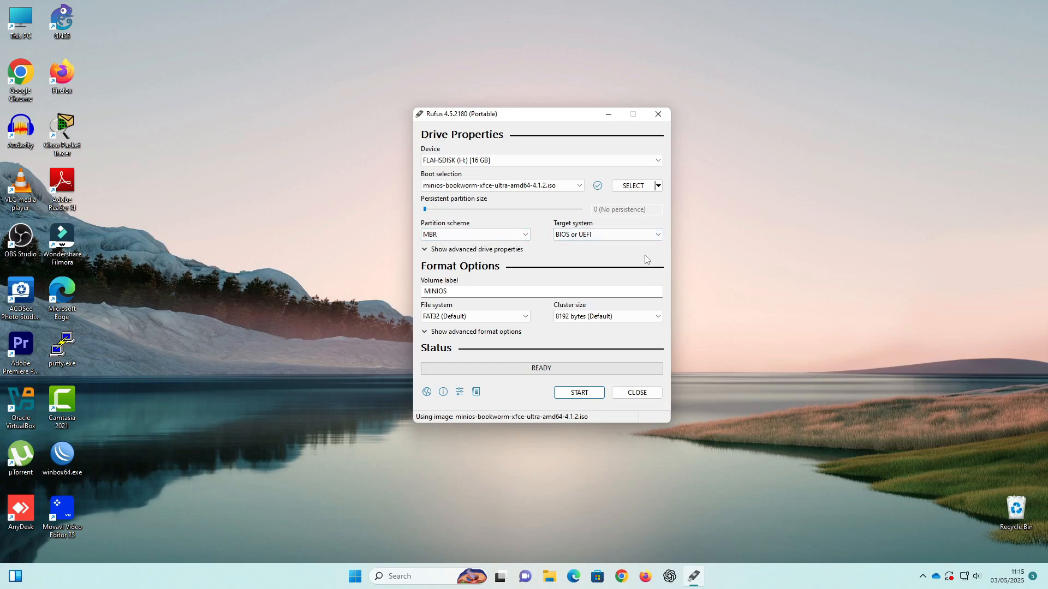
Set the volume label to MINIOS-ULTRA and write the image to FLAHSDISK (H:) in ISO Image mode, accepting the data erasure.
left_click(463, 291)
type("-ULTRA")
left_click(575, 393)
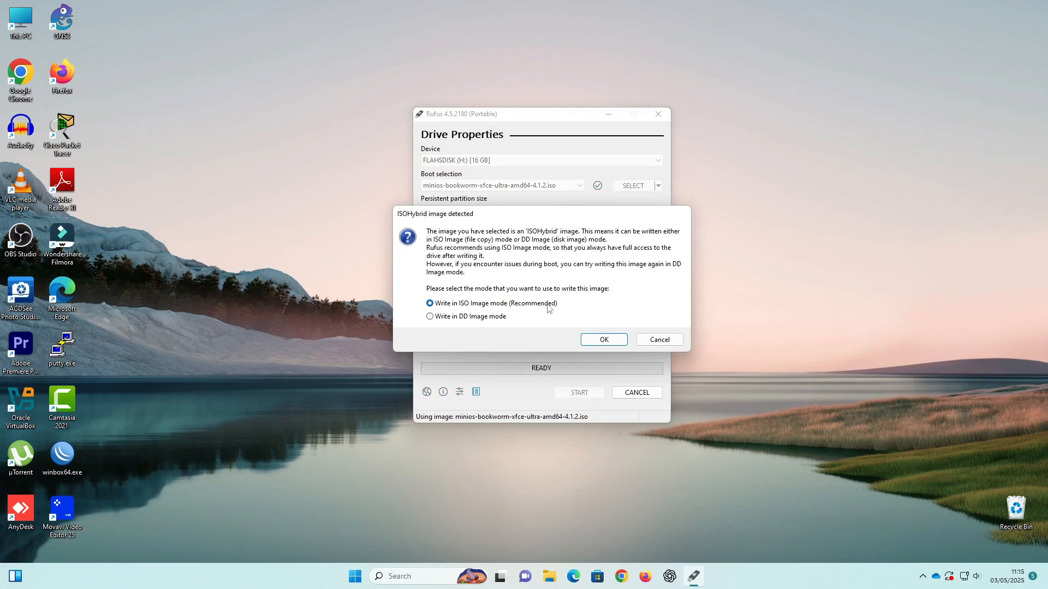
left_click(590, 338)
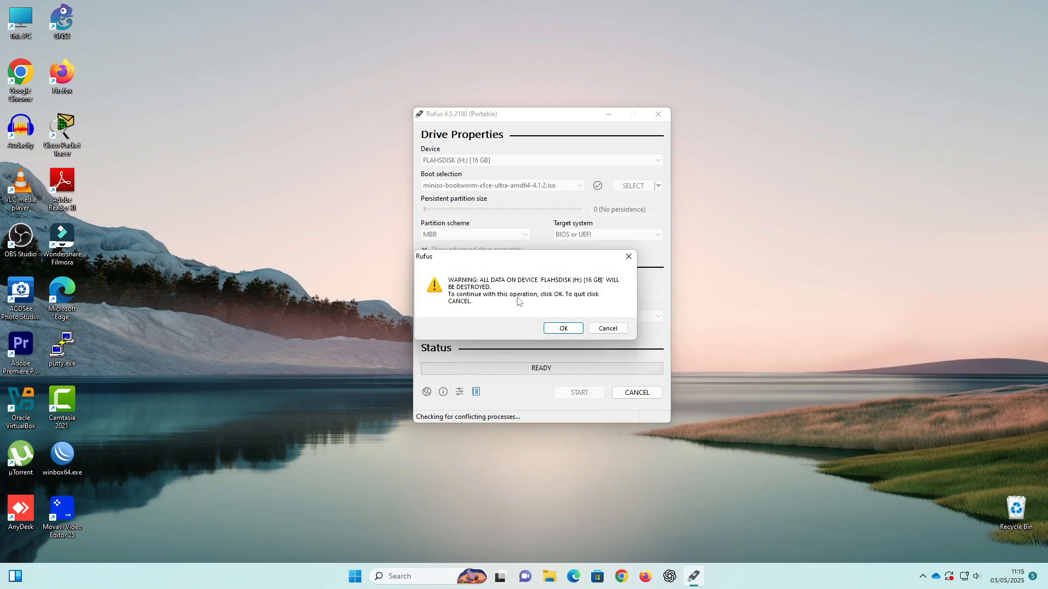
left_click(568, 330)
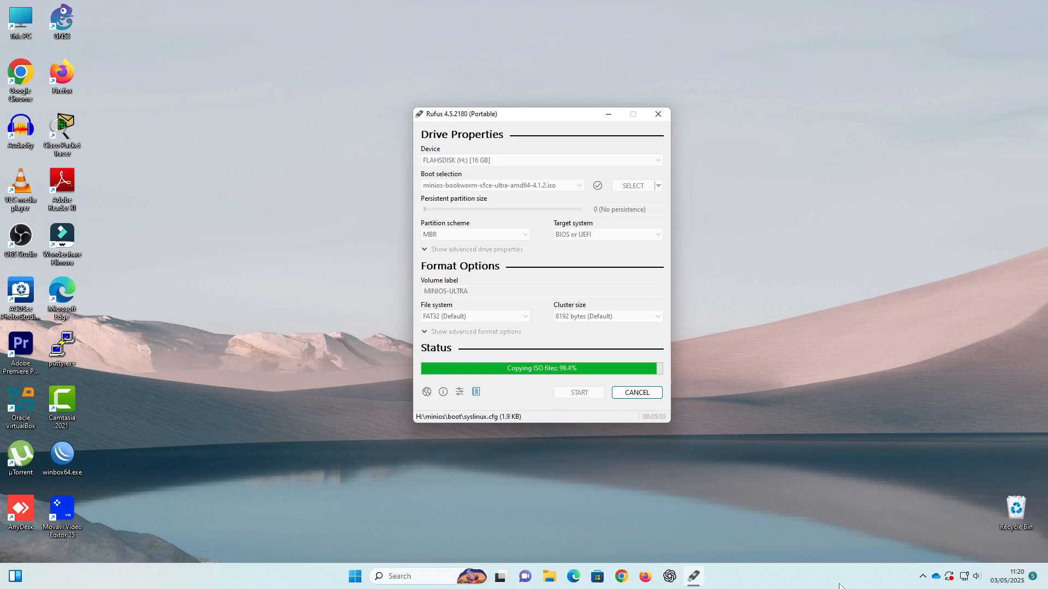
Minimize Rufus and show the contents of the MINIOS-ULTR (H:) drive in File Explorer.
left_click(609, 115)
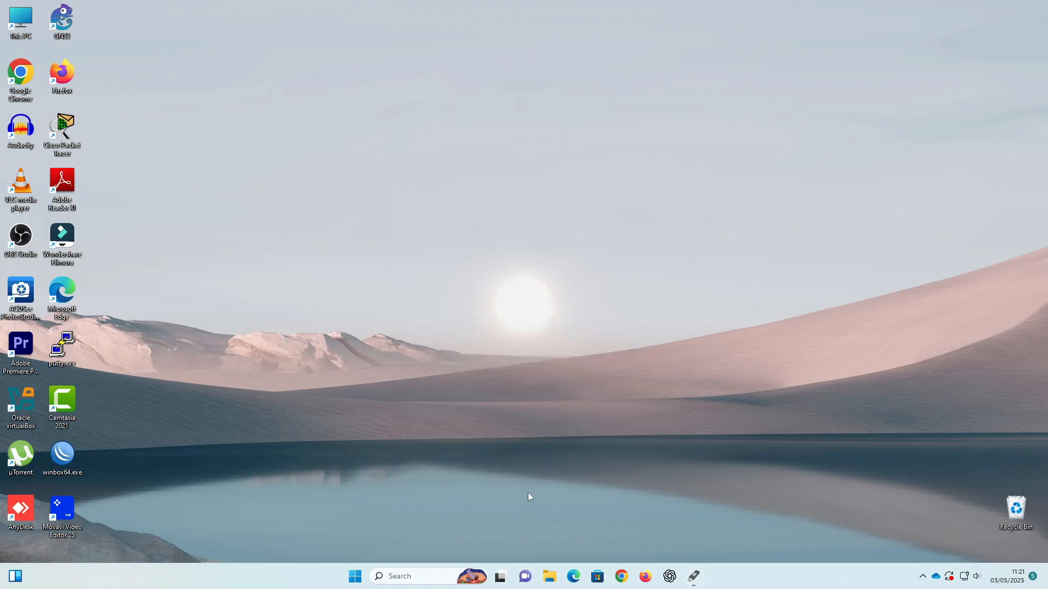
left_click(550, 579)
scroll(156, 327, "down", 3)
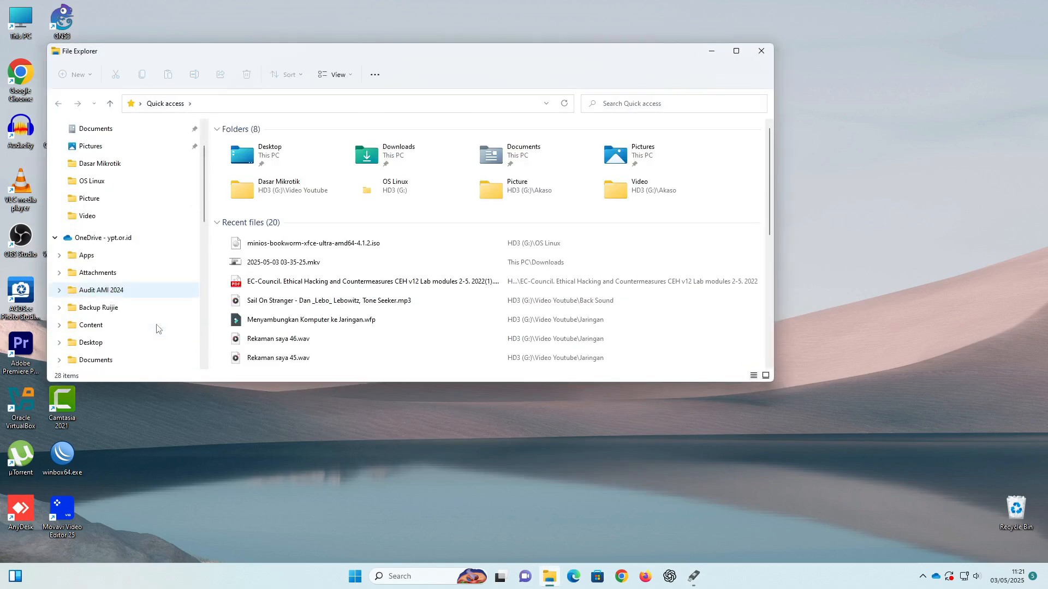
scroll(146, 332, "down", 8)
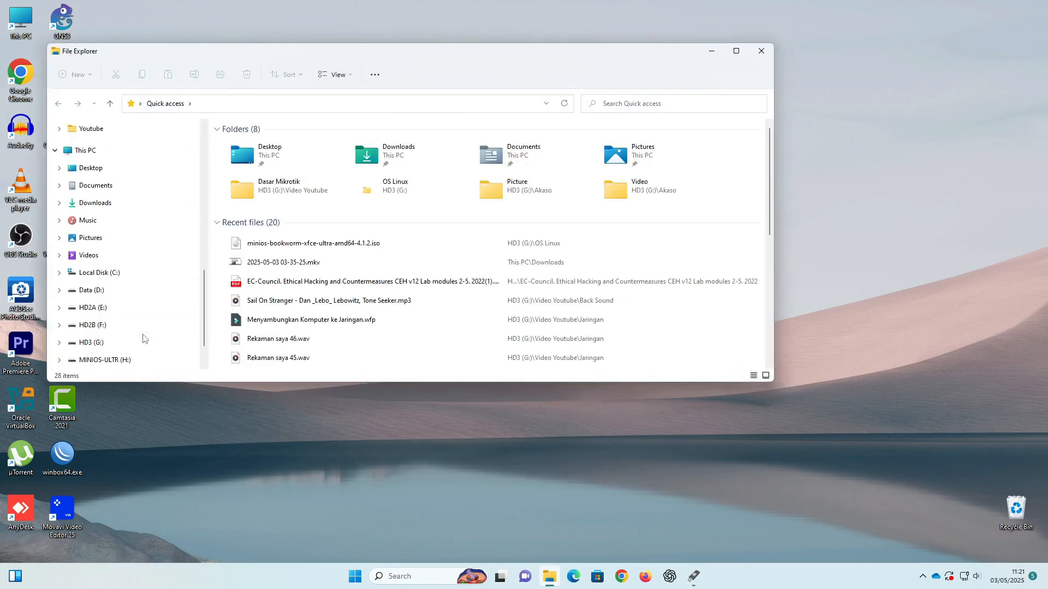
left_click(121, 303)
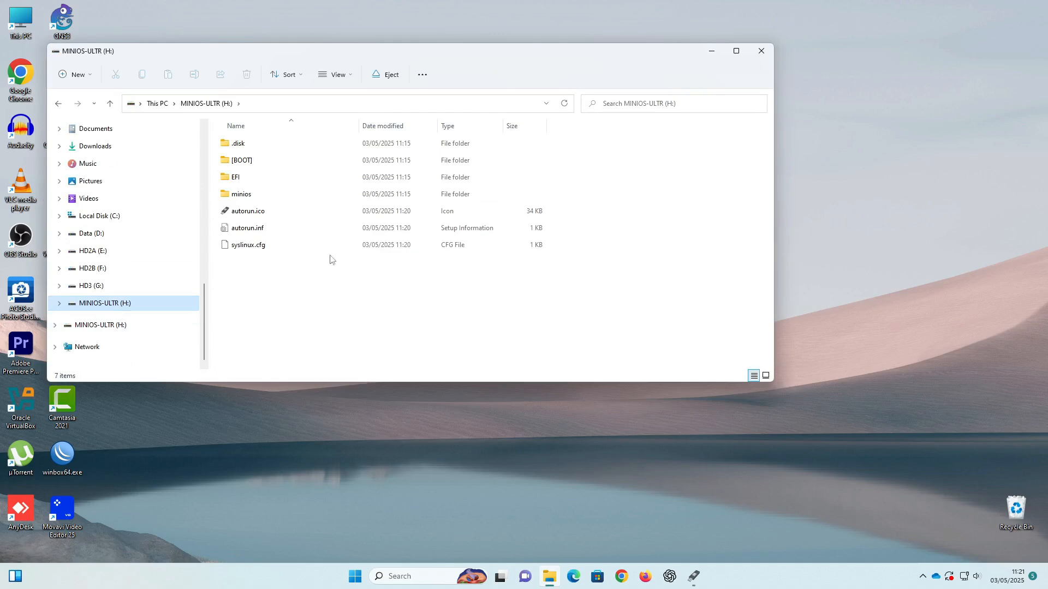
Examine the file system and space usage in the MINIOS-ULTR (H:) drive's properties, and close them and minimize File Explorer.
right_click(137, 306)
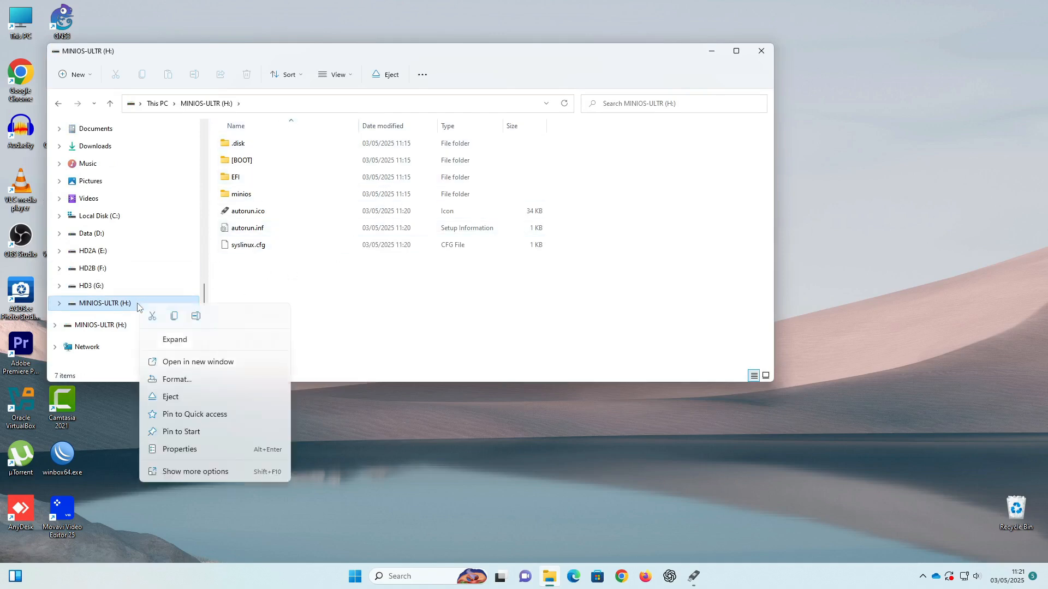
left_click(185, 476)
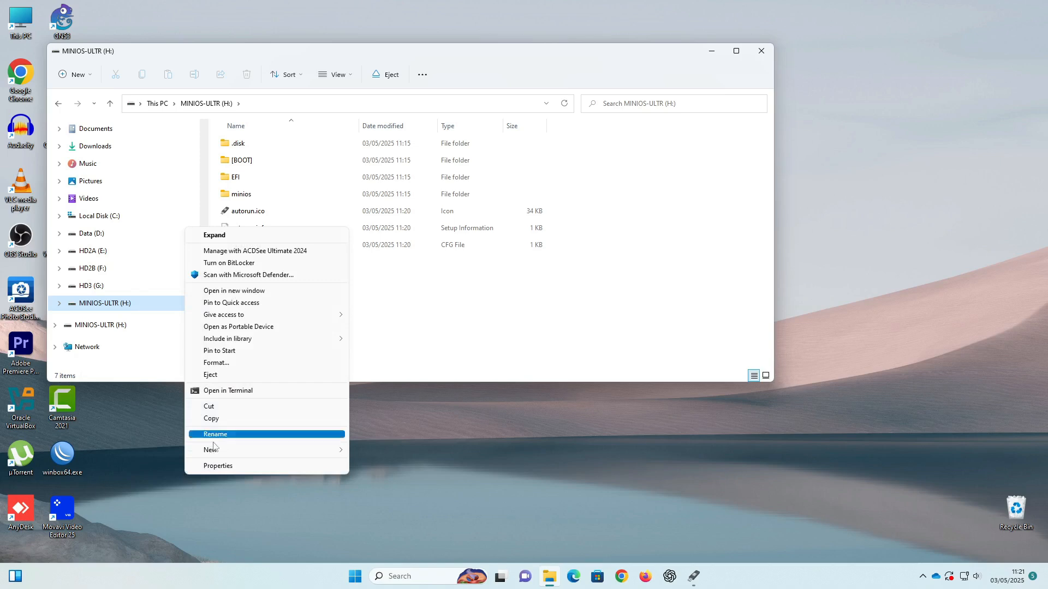
left_click(218, 466)
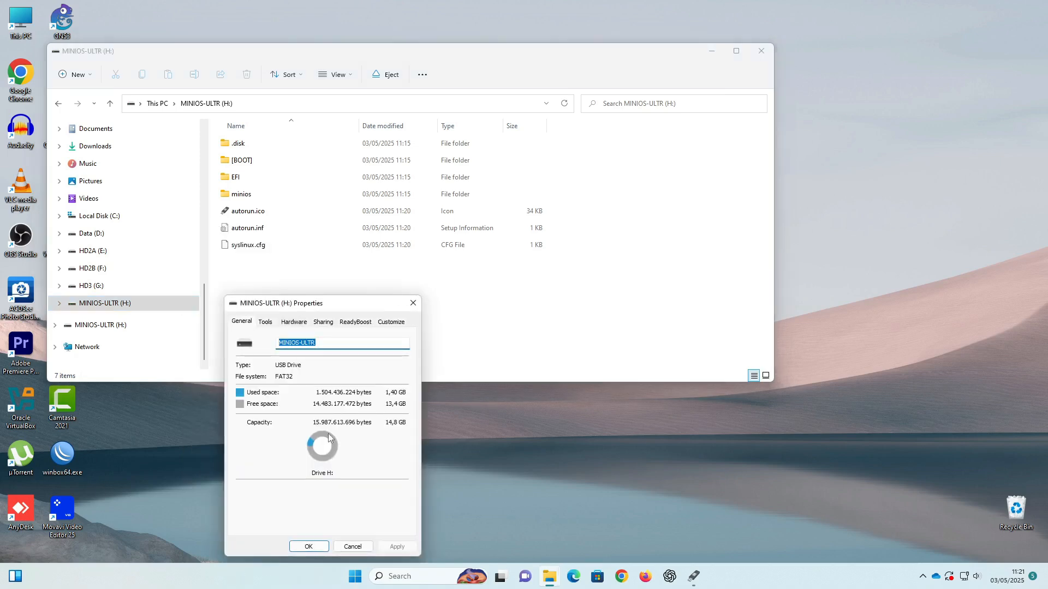
left_click(413, 303)
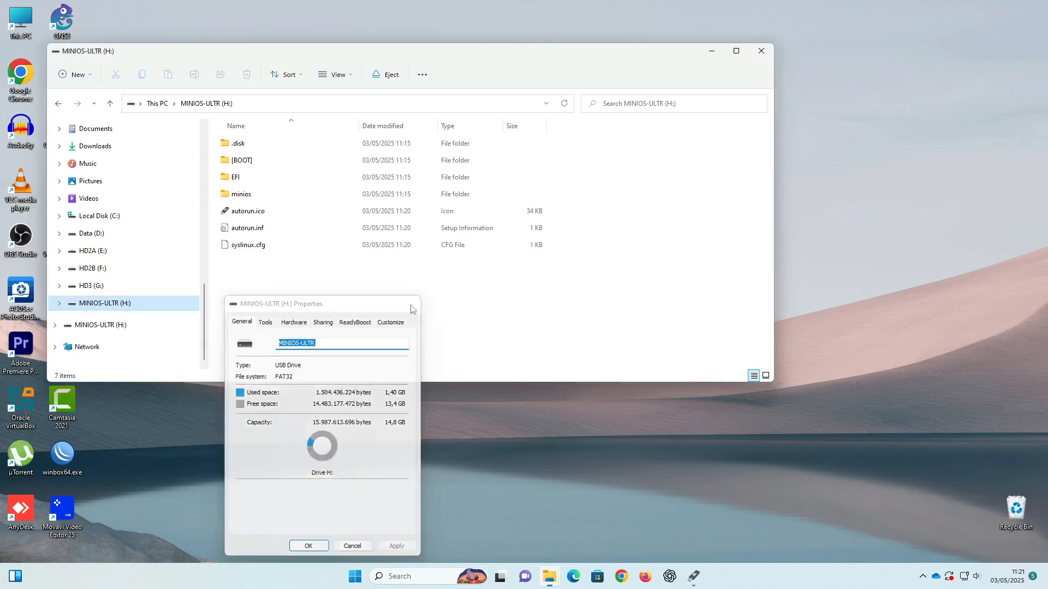
left_click(710, 49)
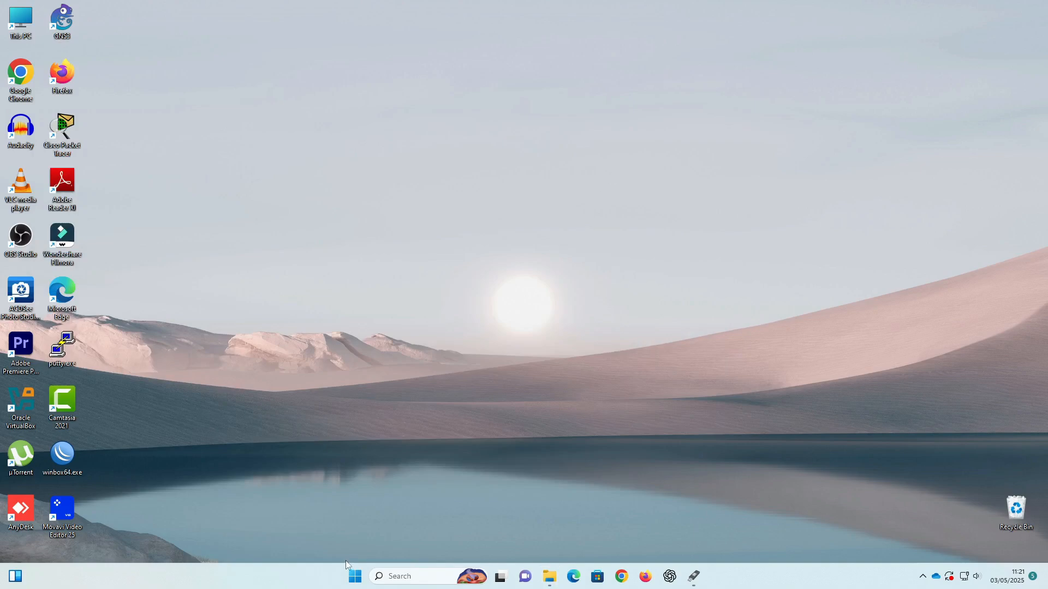
Restart the computer from Windows.
left_click(354, 576)
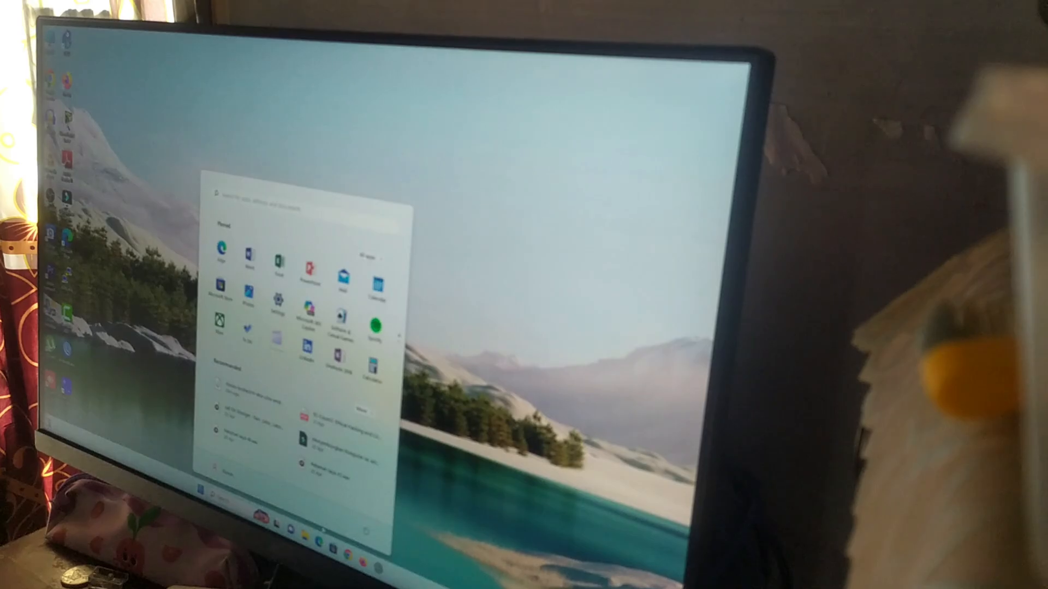
left_click(366, 531)
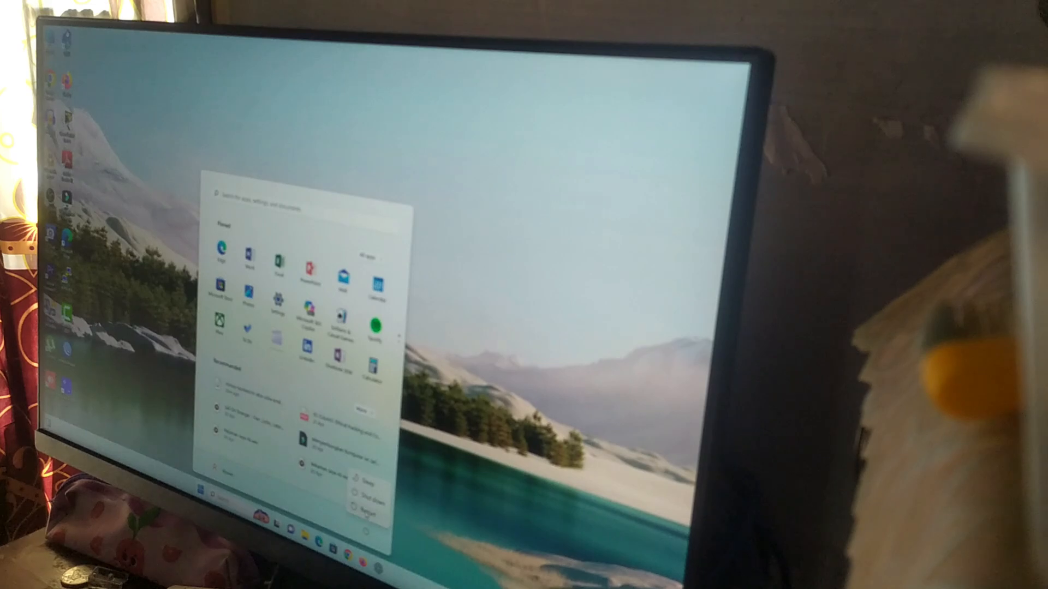
left_click(365, 513)
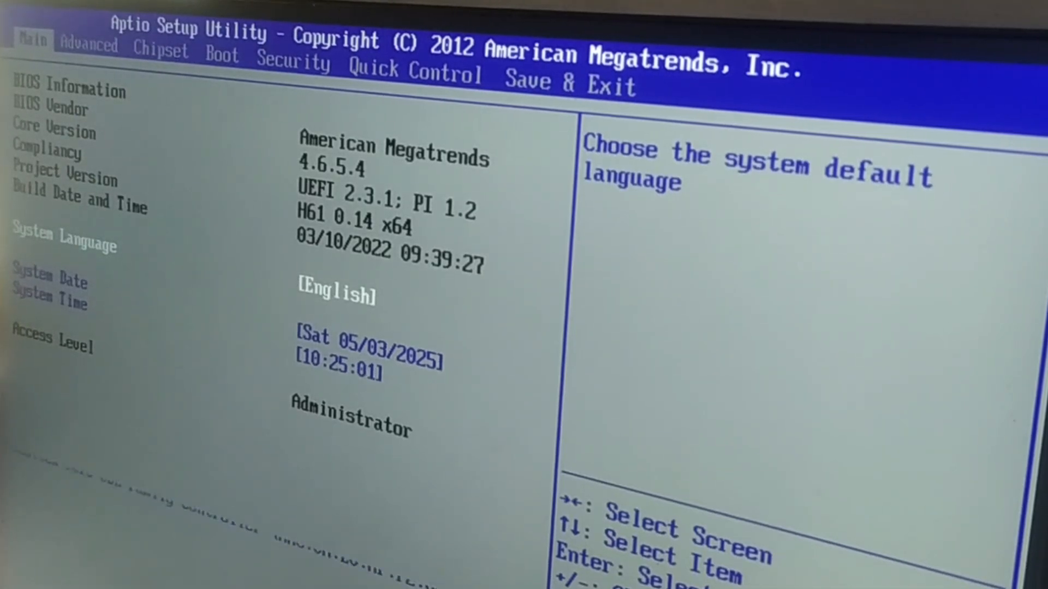
Set Boot Option #1 to UEFI: SanDisk in the BIOS boot option priorities.
key("Right")
key("Right")
key("Right")
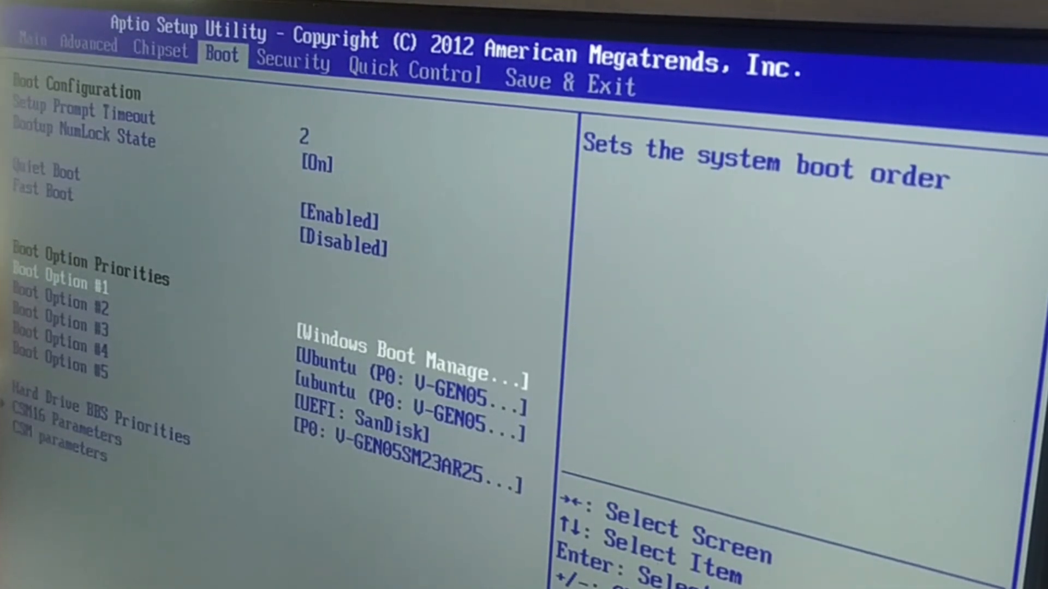
key("Down")
key("Up")
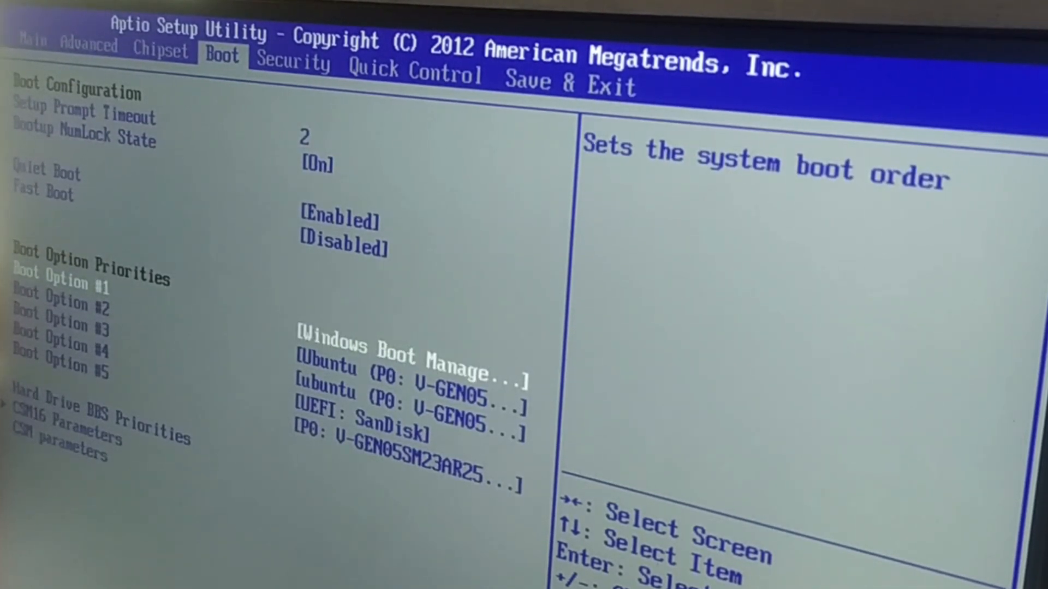
key("Return")
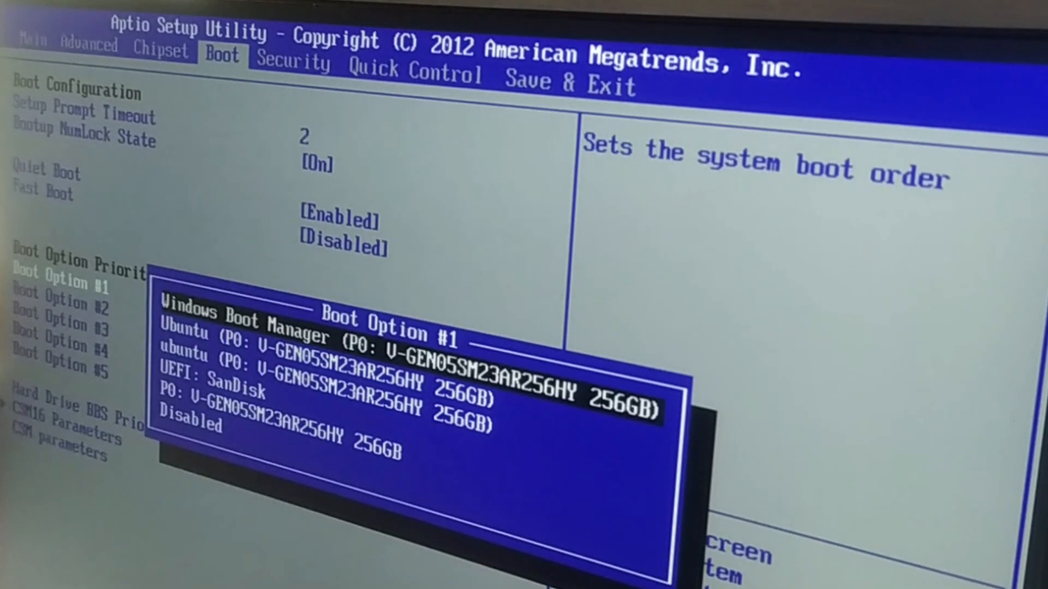
key("Down")
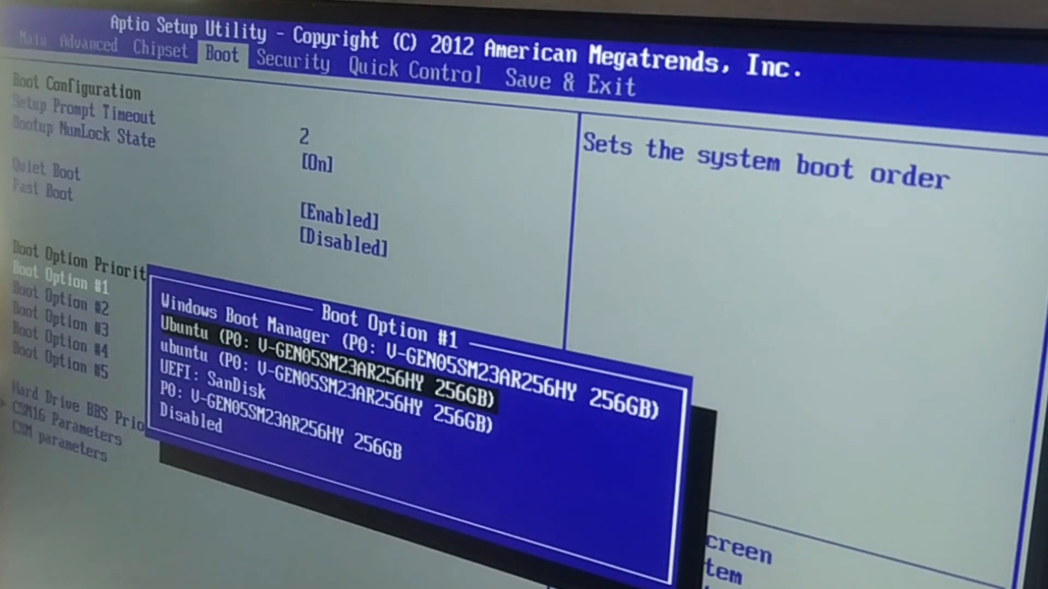
key("Down")
key("Down")
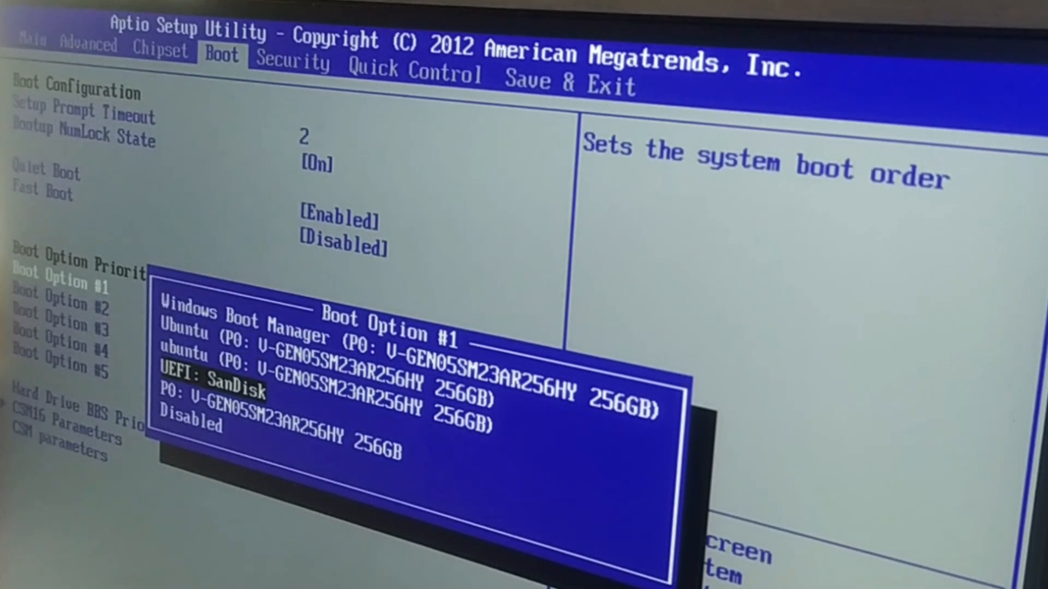
key("Return")
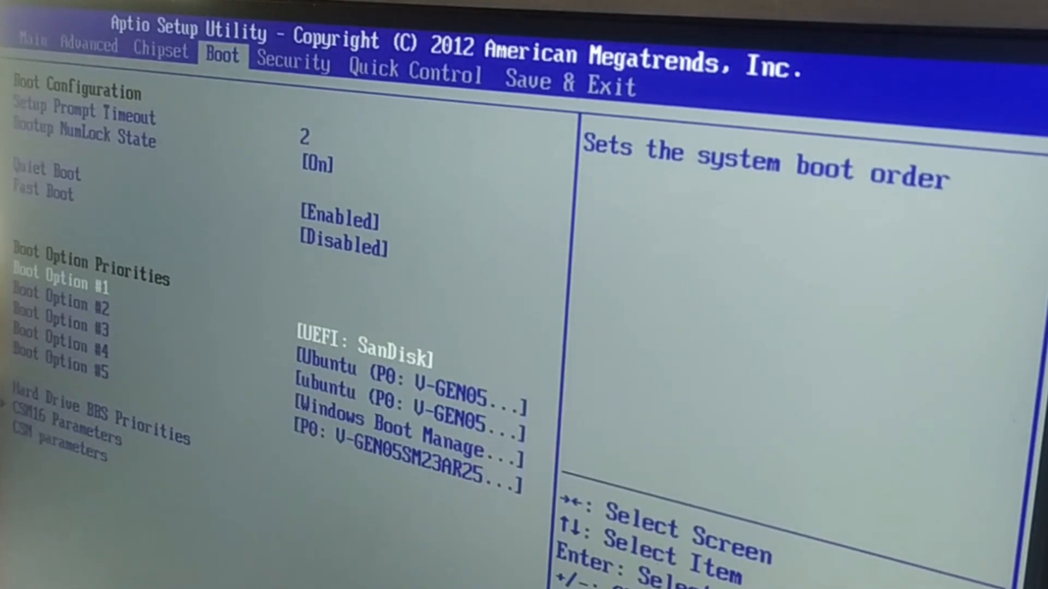
Save the BIOS configuration and exit, and start MiniOS with the option that resumes the previous session.
key("F10")
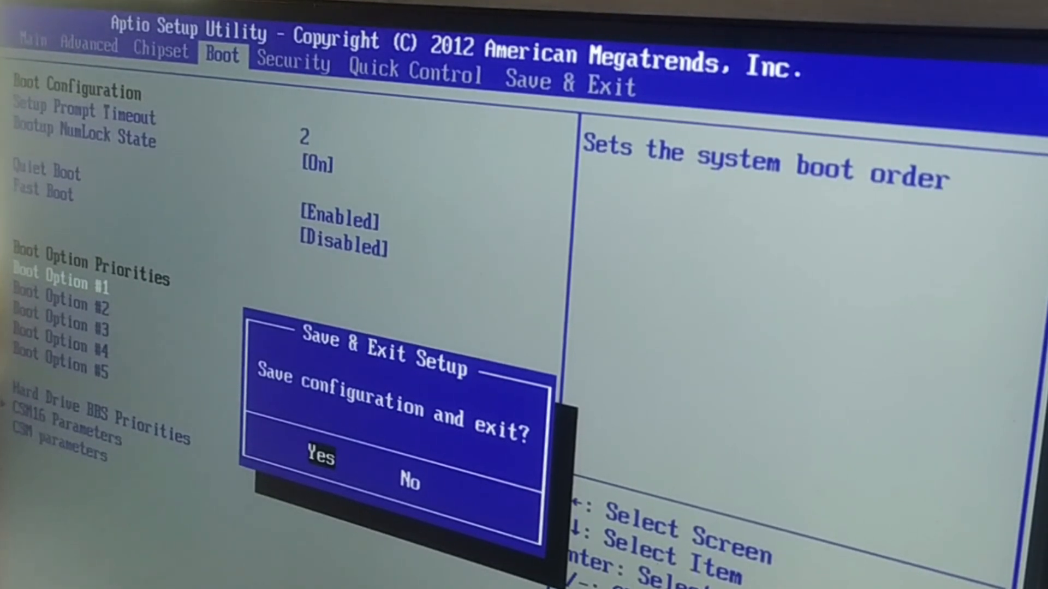
key("Return")
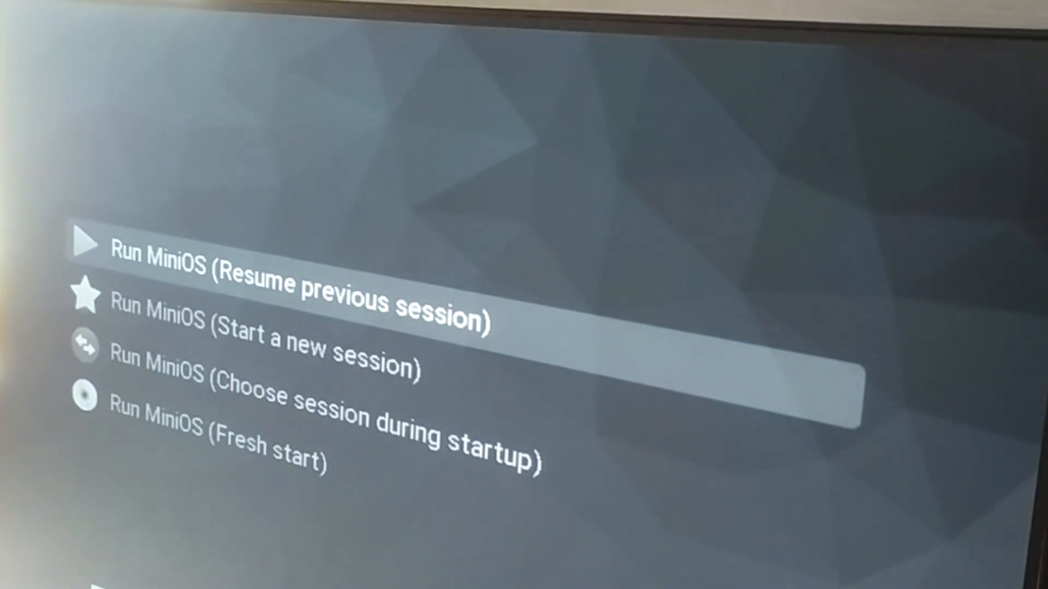
key("Return")
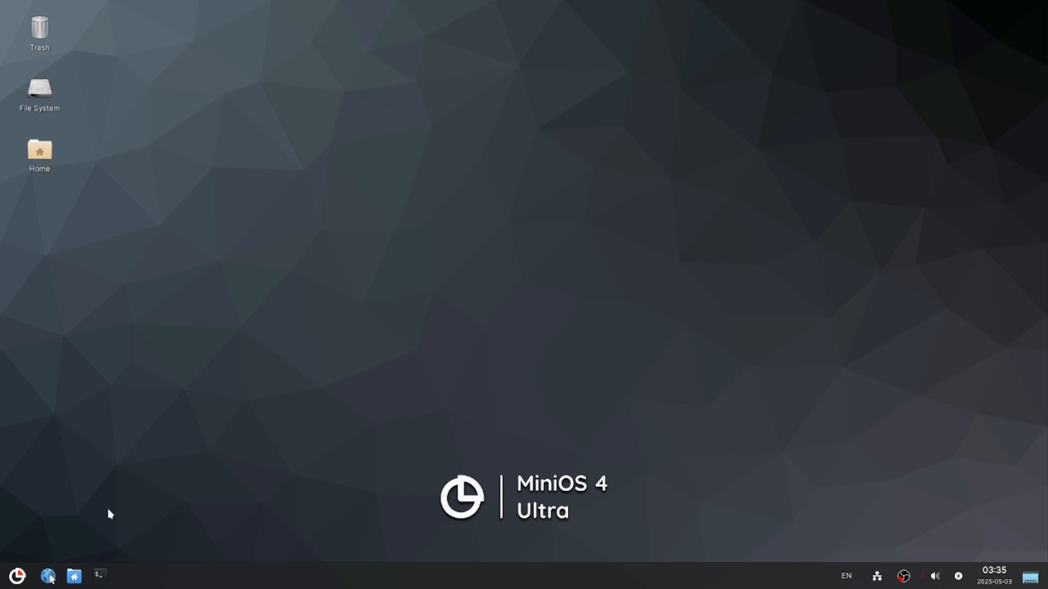
Launch Firefox ESR from the installed internet applications.
left_click(17, 577)
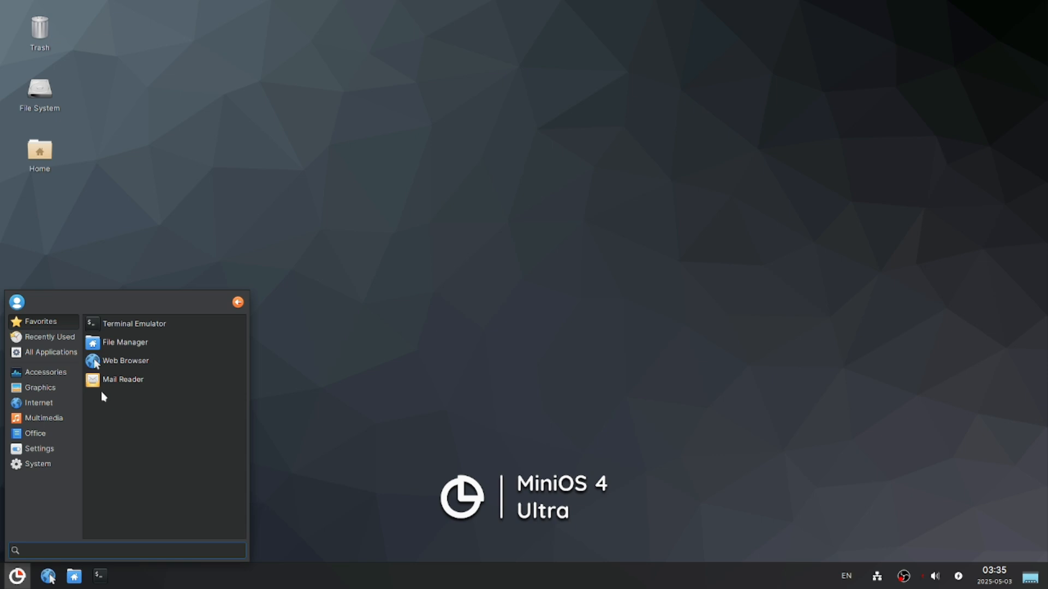
left_click(39, 406)
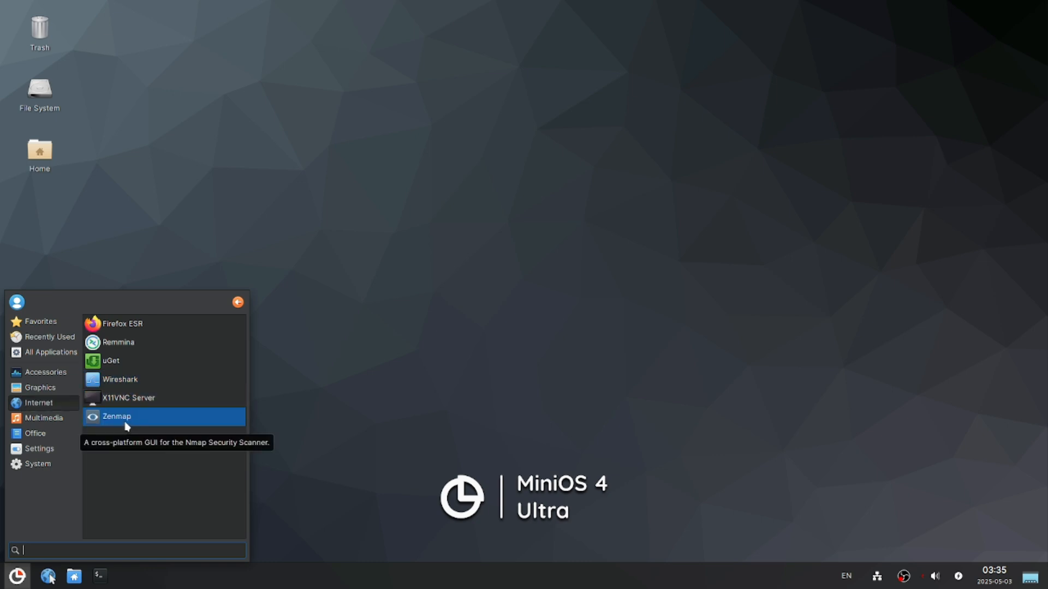
left_click(123, 324)
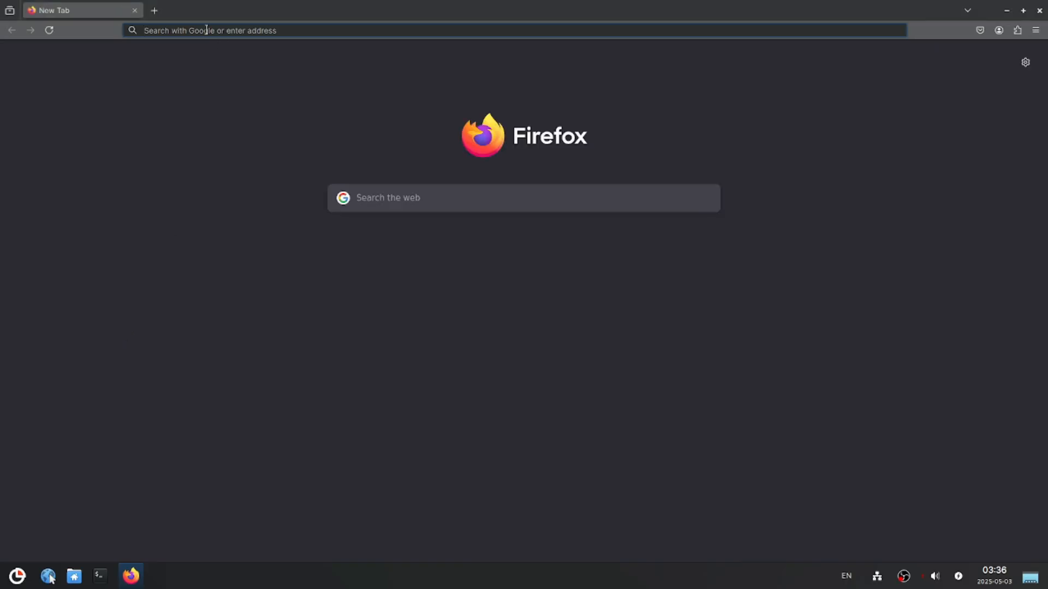
left_click(207, 29)
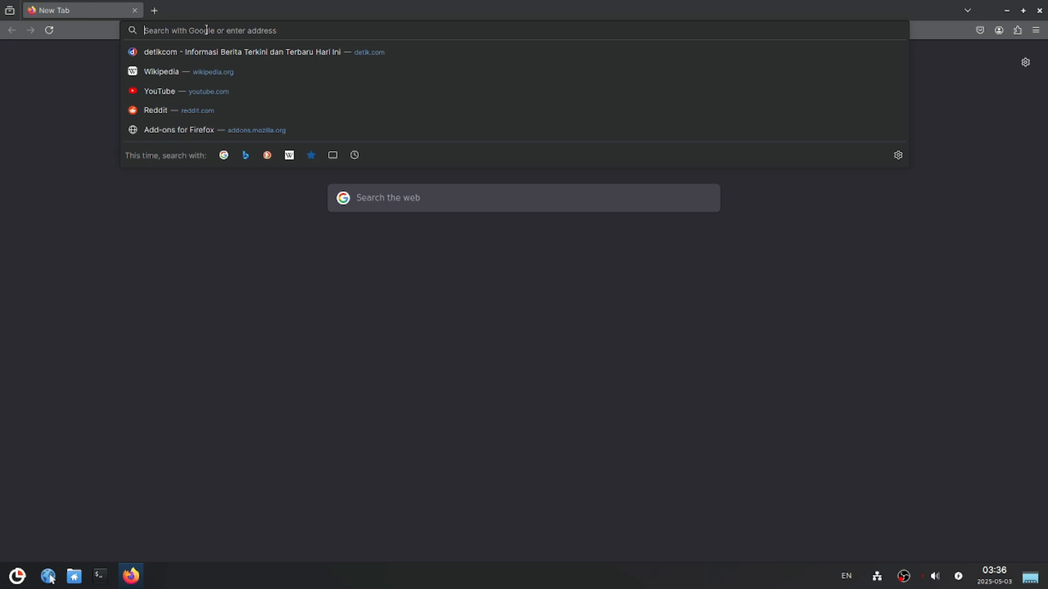
type("google.com")
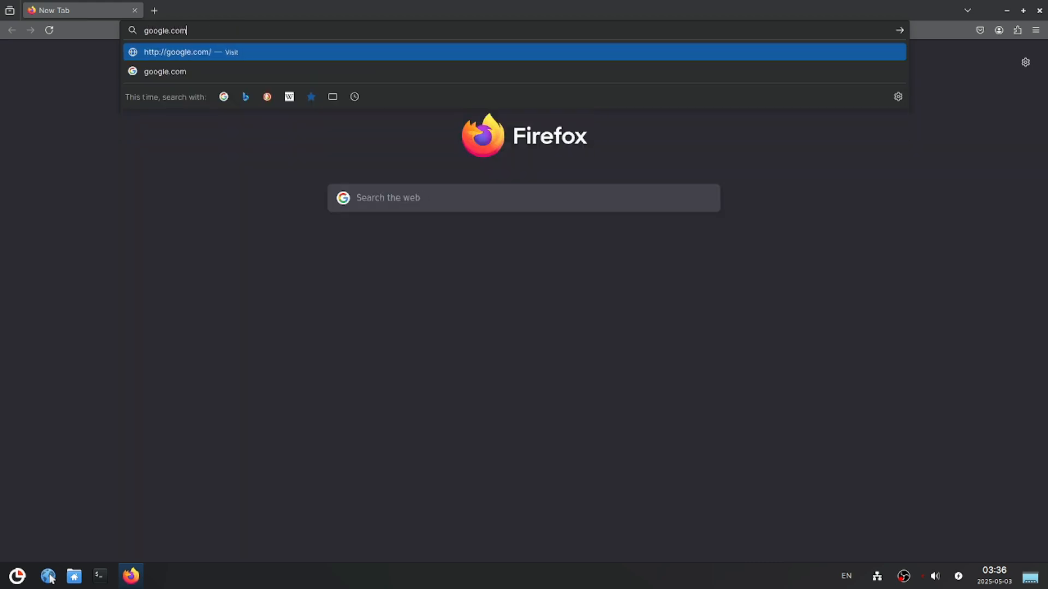
key("BackSpace")
key("BackSpace")
key("BackSpace")
key("BackSpace")
key("BackSpace")
key("BackSpace")
key("BackSpace")
key("BackSpace")
key("BackSpace")
key("BackSpace")
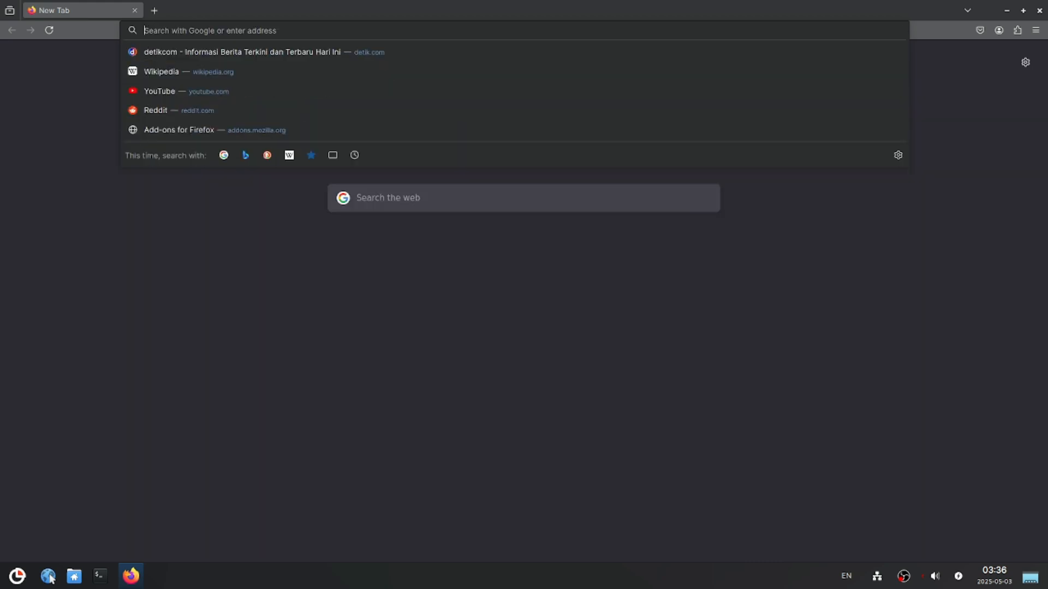
Open the YouTube website in the current browser tab.
type("you")
key("Return")
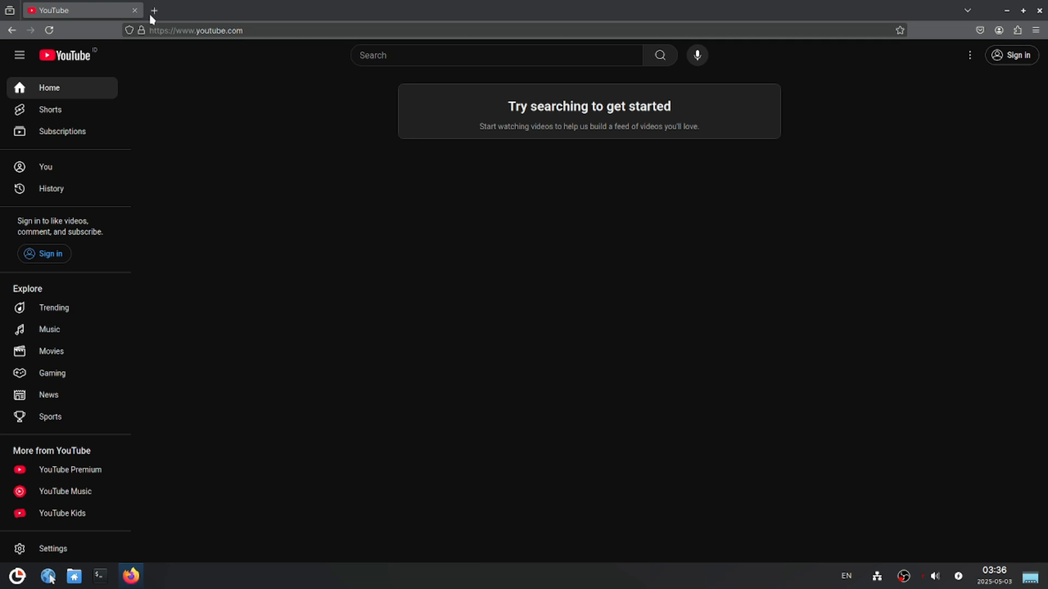
Open detik.com in a new browser tab, dismiss the page translation offer and minimize Firefox.
left_click(154, 11)
type("detik")
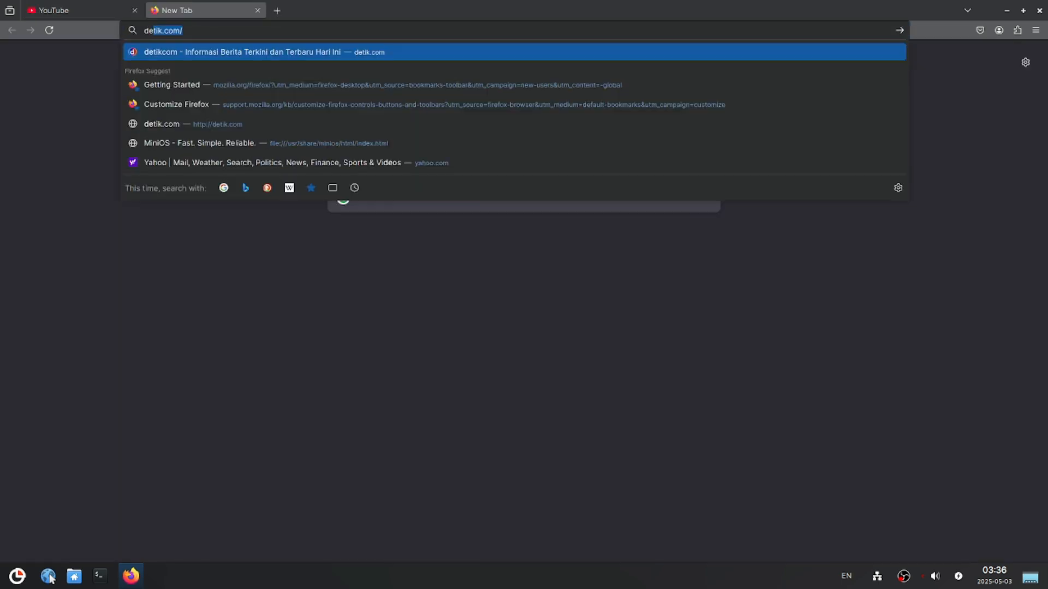
key("Delete")
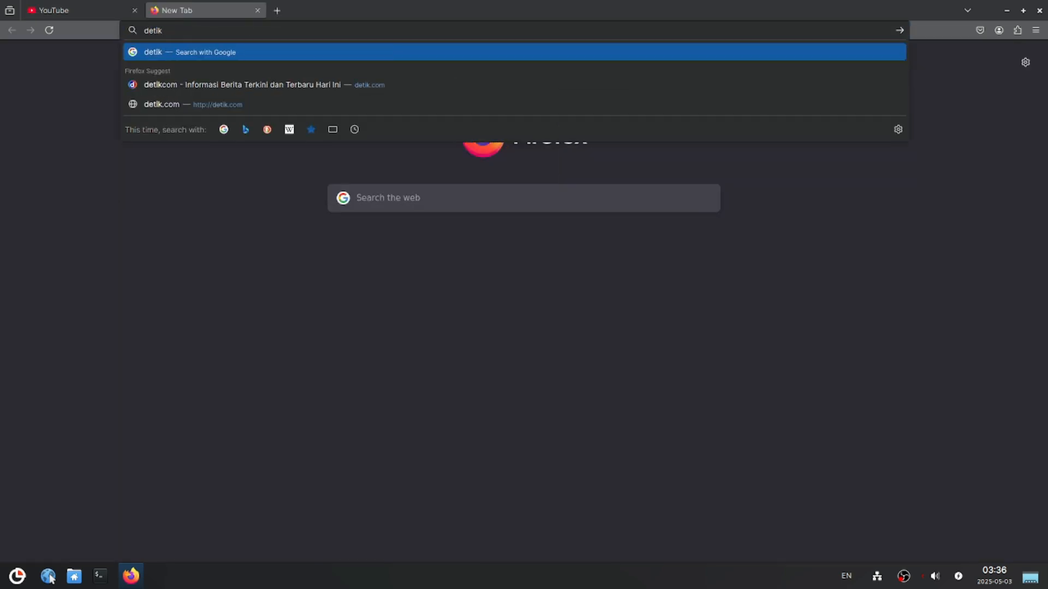
left_click(208, 85)
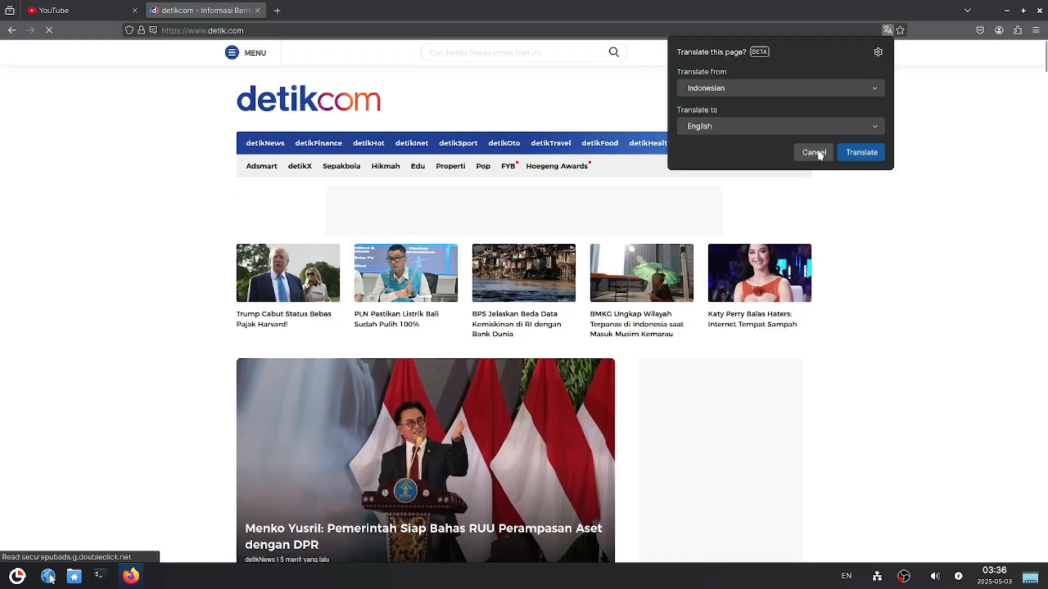
left_click(814, 152)
left_click(1007, 10)
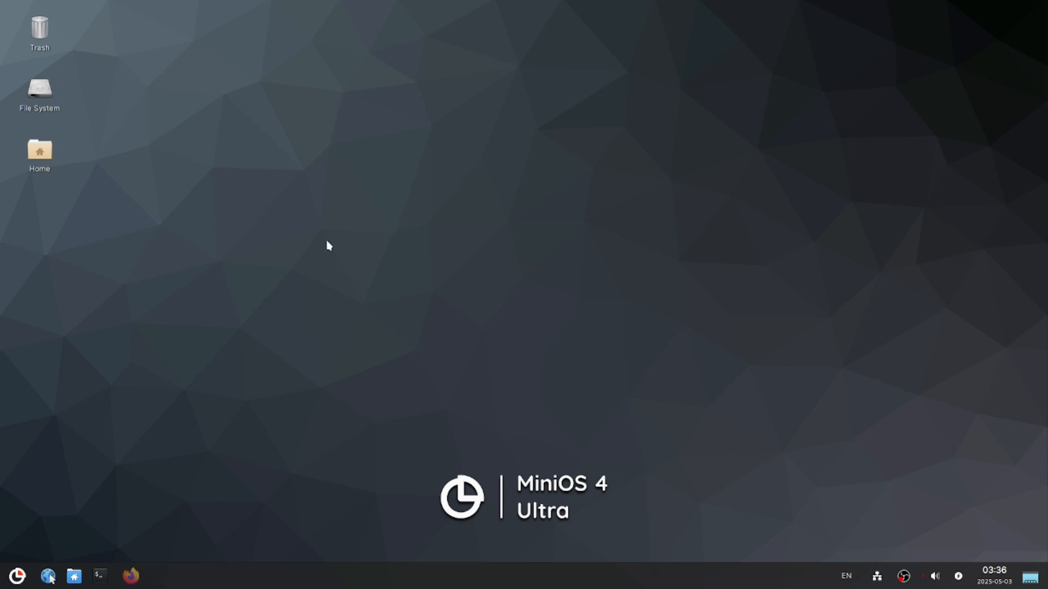
Show the multimedia and office applications, and start LibreOffice Writer with the Untitled 1 document recovered.
left_click(17, 579)
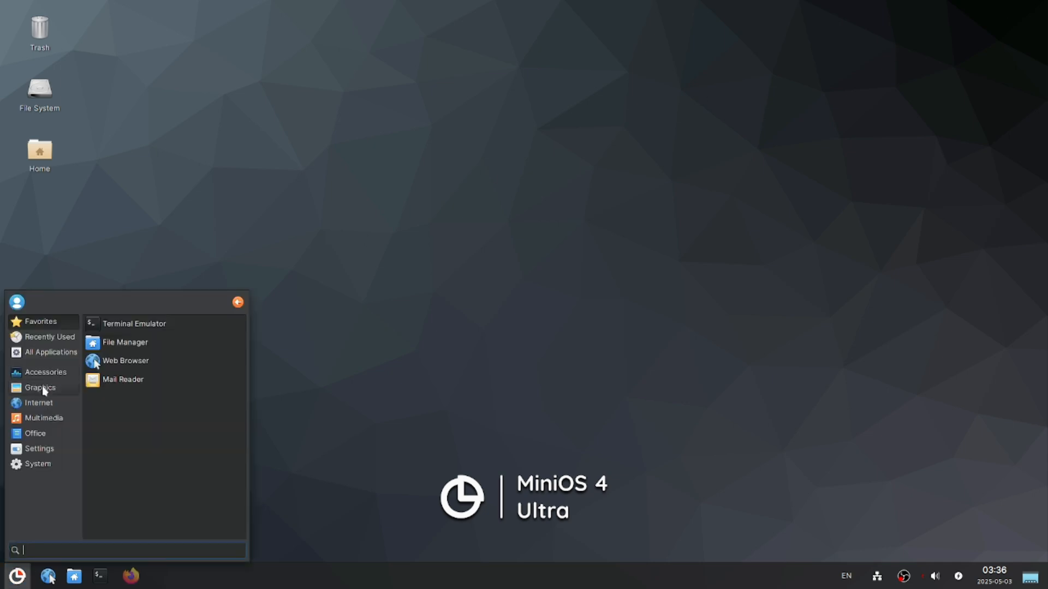
left_click(43, 419)
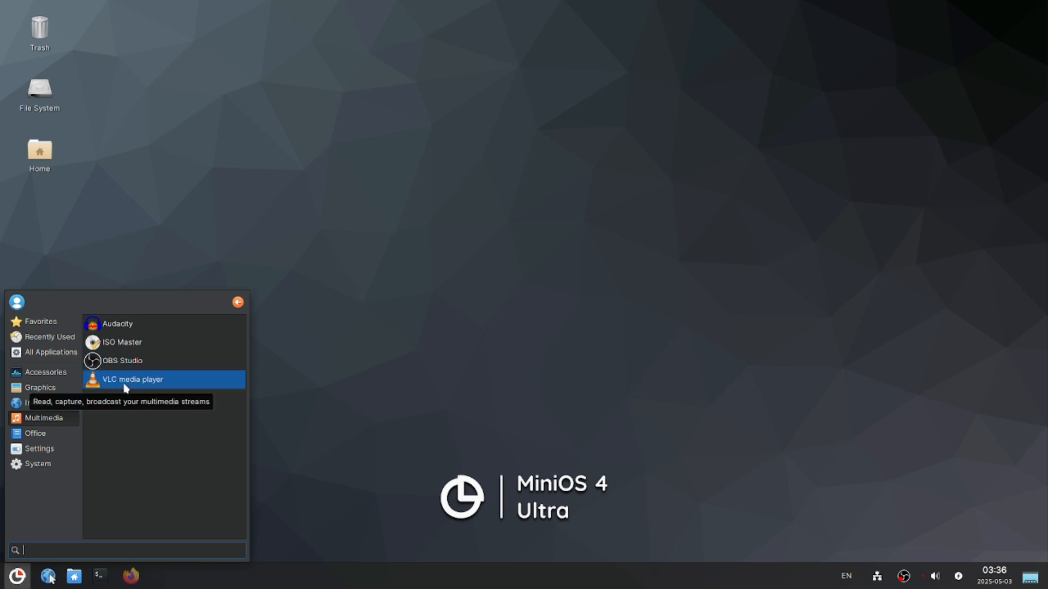
left_click(35, 437)
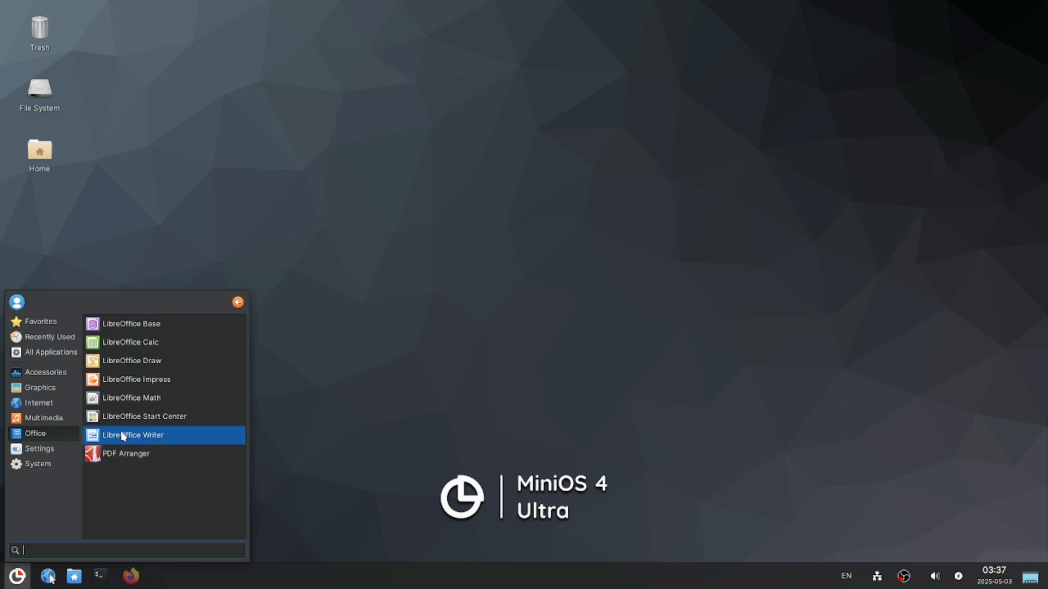
left_click(140, 436)
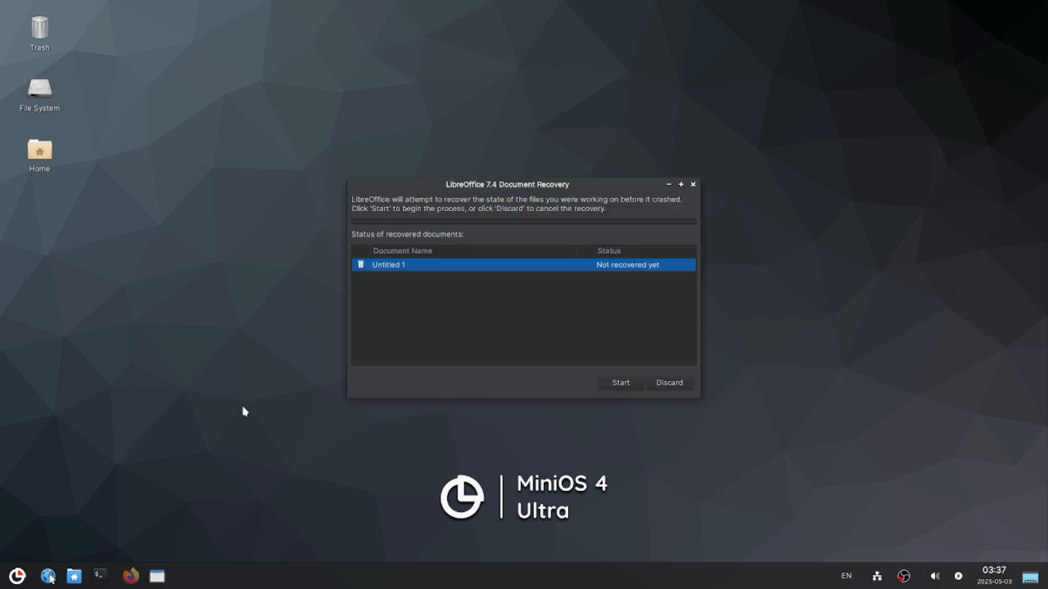
left_click(620, 383)
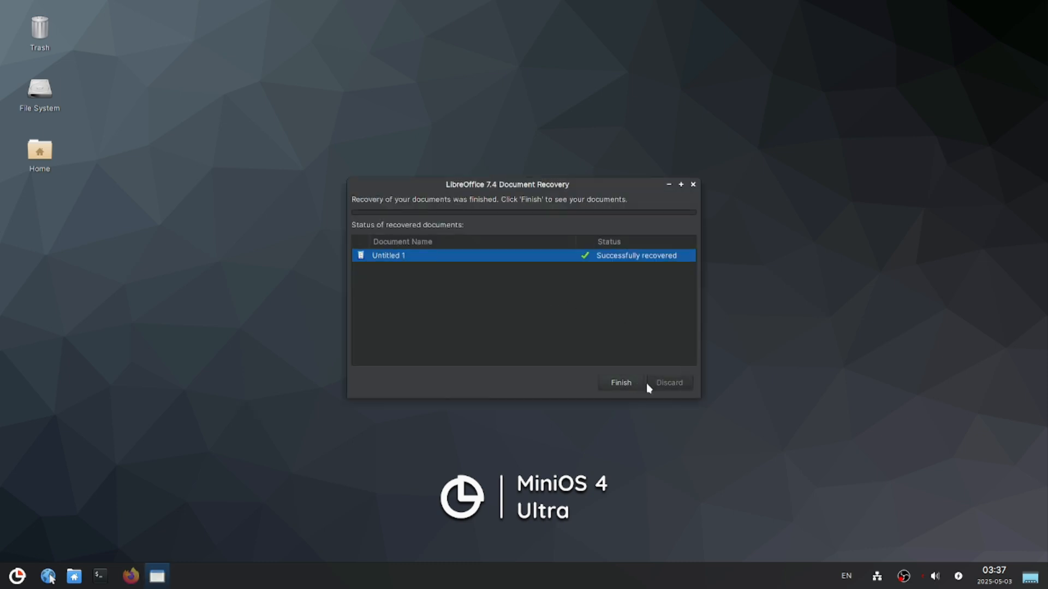
left_click(626, 382)
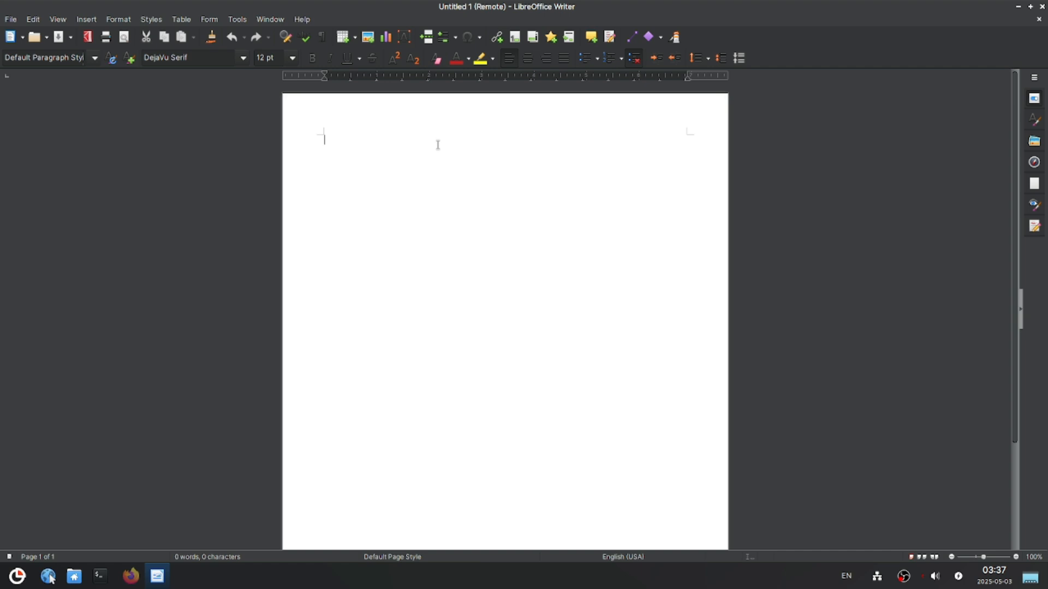
Enter "linux" on the first line of the blank document, add a line break and minimize LibreOffice Writer.
type("linux")
key("Return")
left_click(1018, 6)
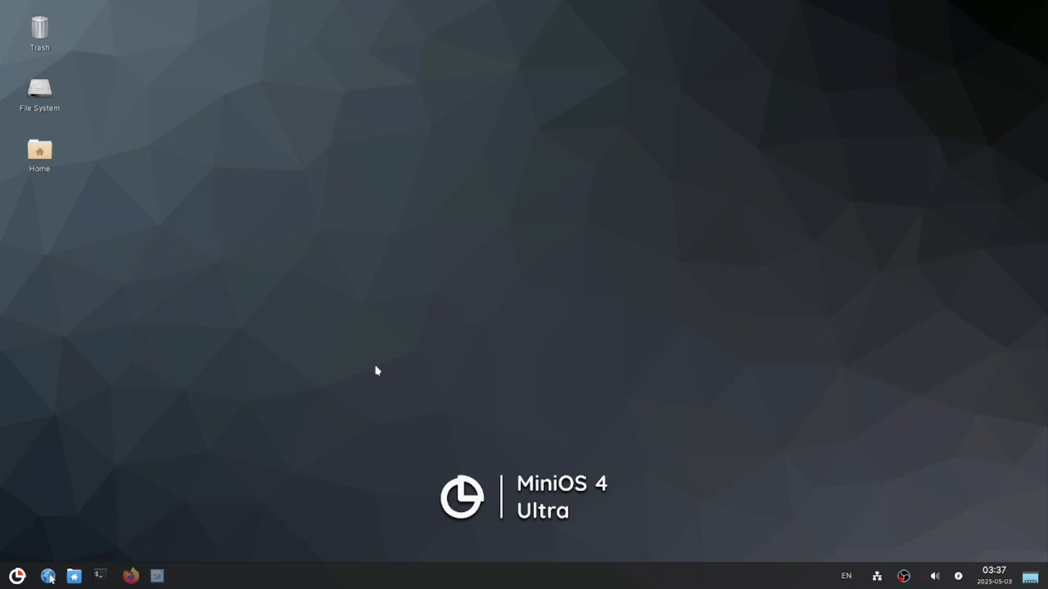
Examine the installed graphics and system applications through the end of the system list, and close the list.
left_click(9, 570)
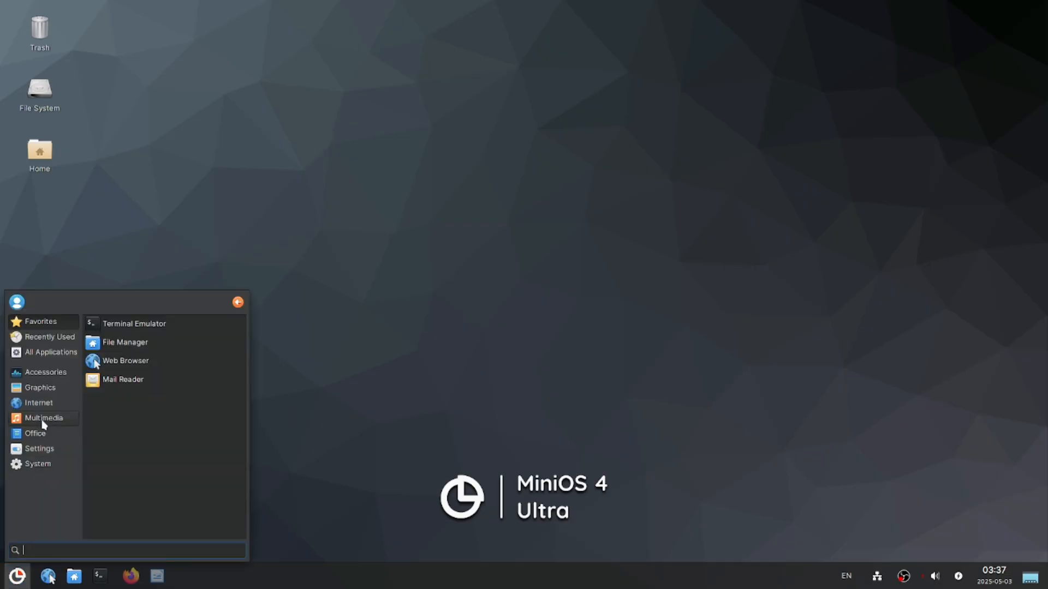
left_click(46, 389)
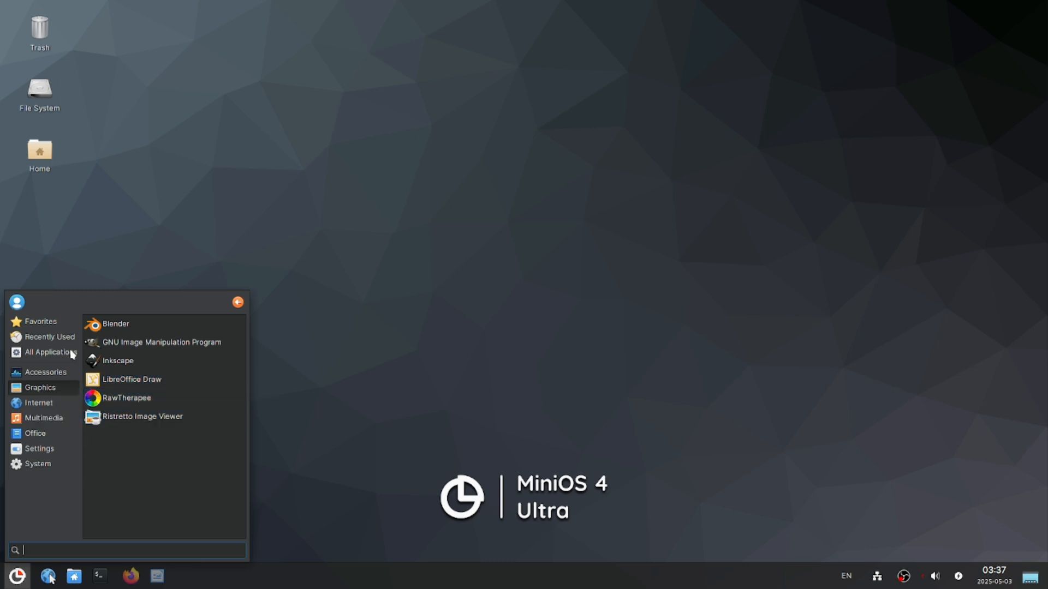
left_click(46, 465)
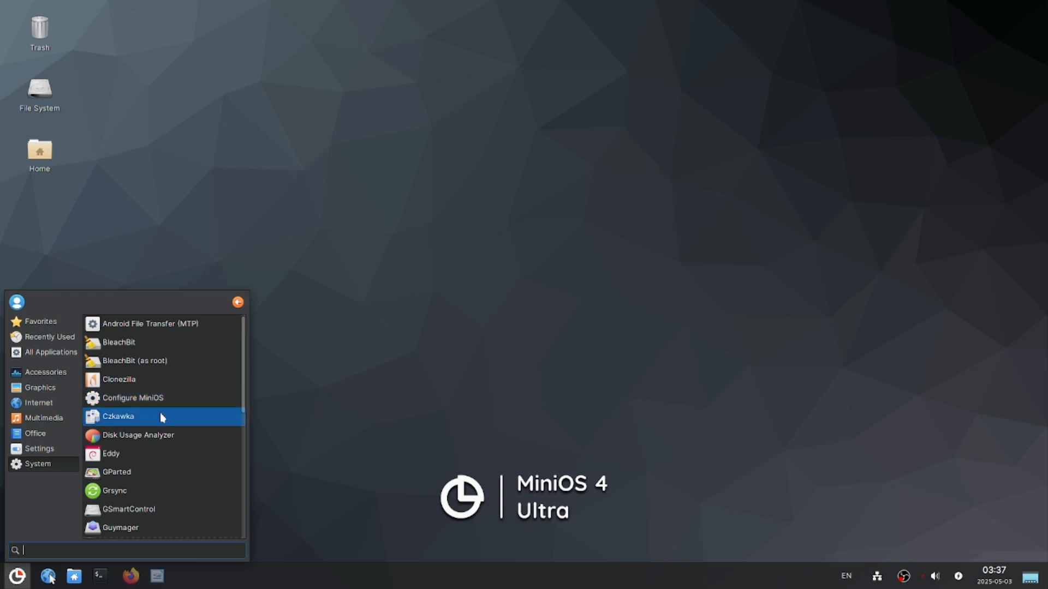
scroll(158, 471, "down", 5)
scroll(147, 480, "down", 1)
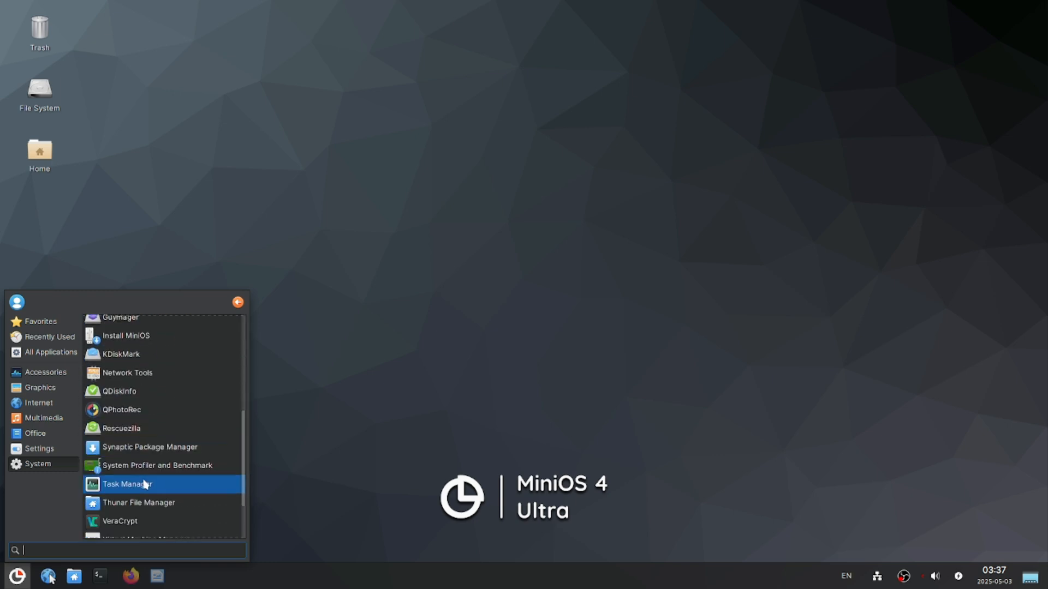
scroll(183, 468, "down", 1)
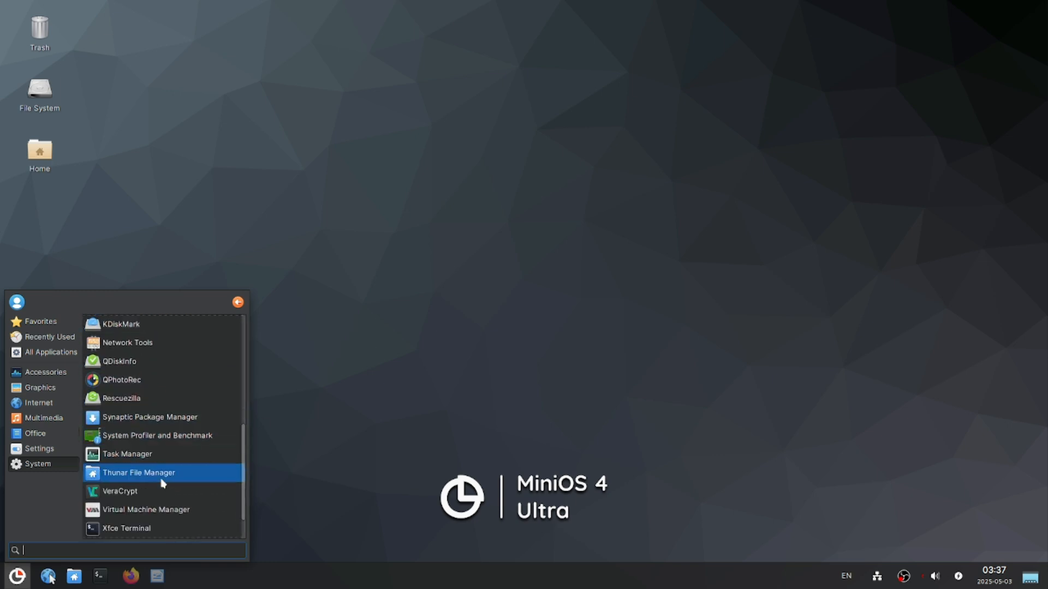
scroll(129, 491, "down", 2)
left_click(410, 332)
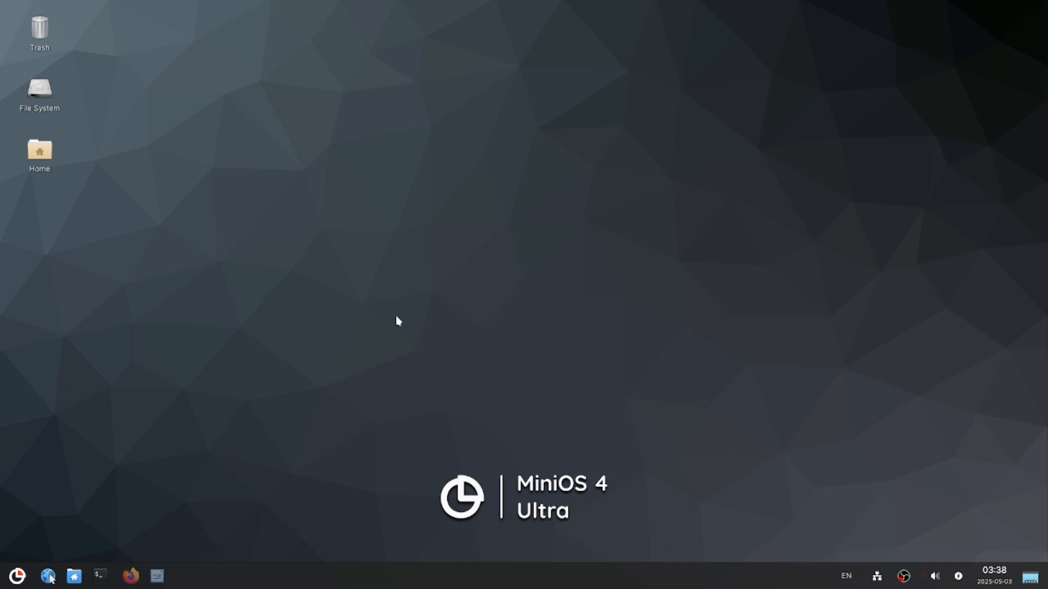
Open the desktop settings, show the available wallpaper folders and close the list without choosing another folder.
right_click(397, 130)
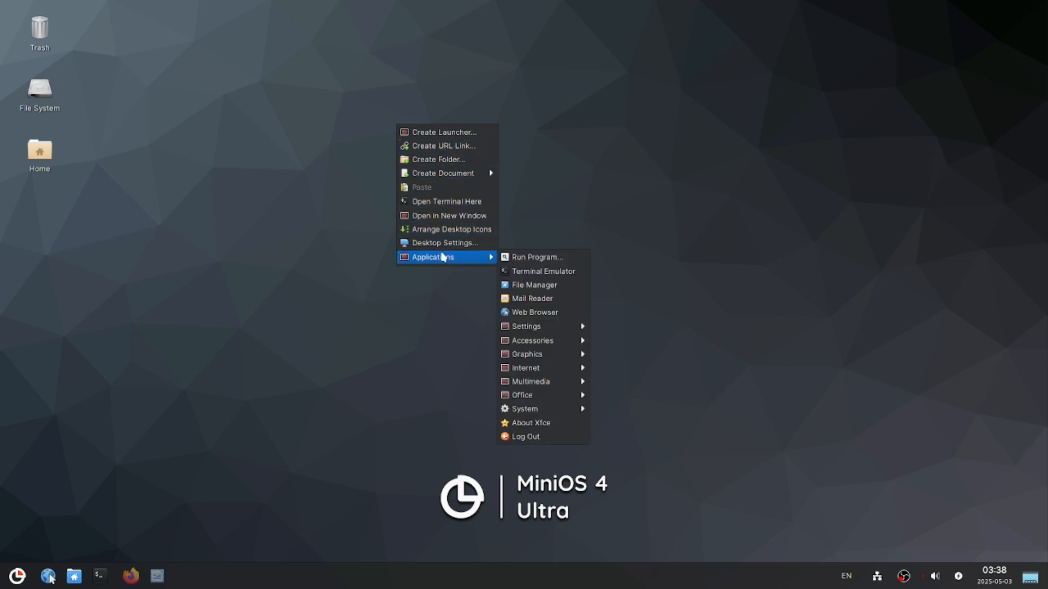
left_click(446, 244)
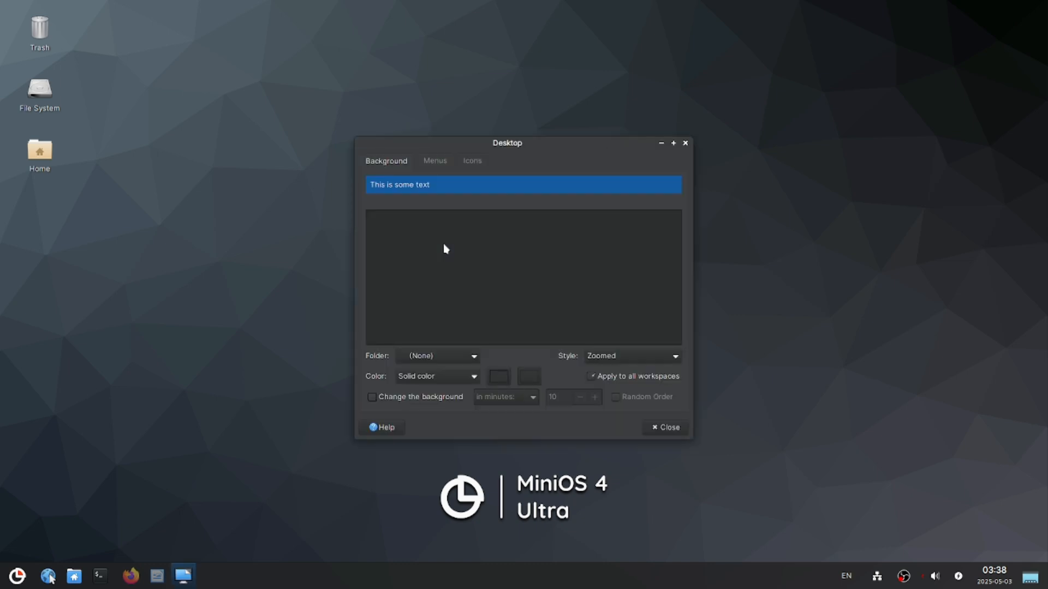
left_click(458, 356)
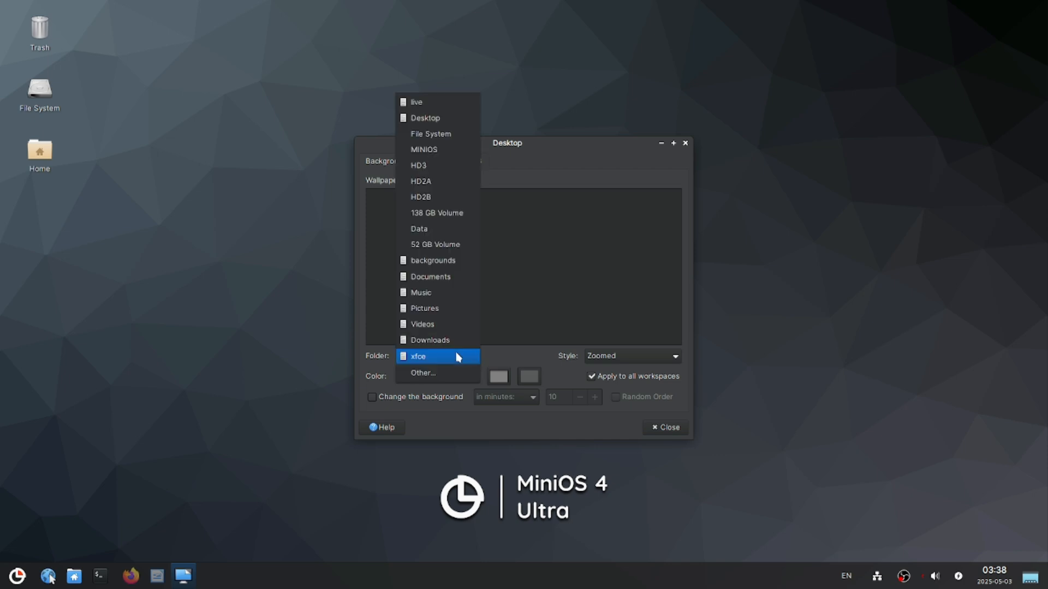
left_click(587, 155)
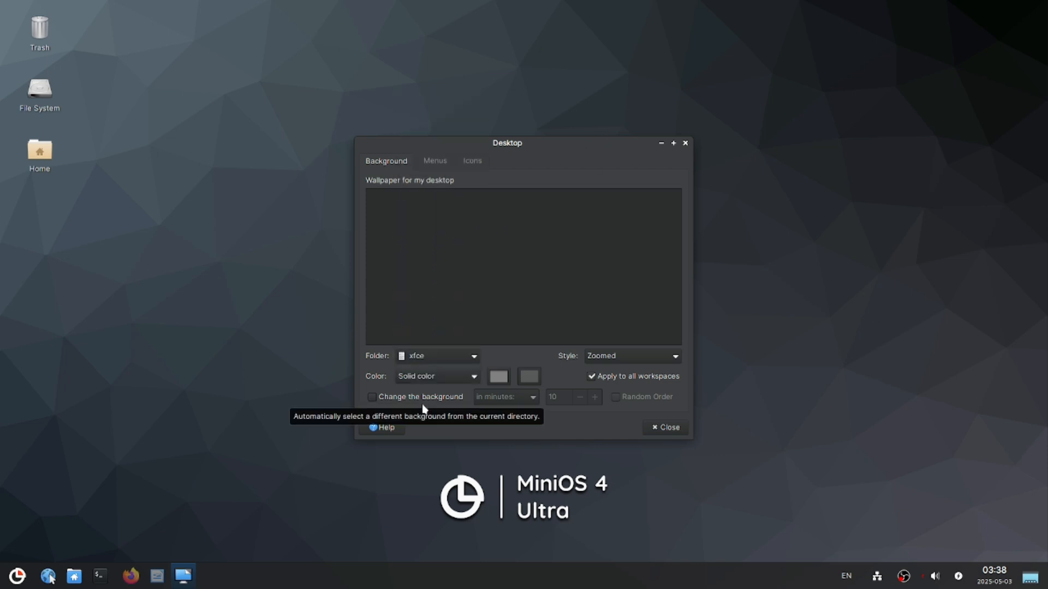
Try the None, Centered, Tiled and Scaled wallpaper styles one after another on the desktop background.
left_click(664, 358)
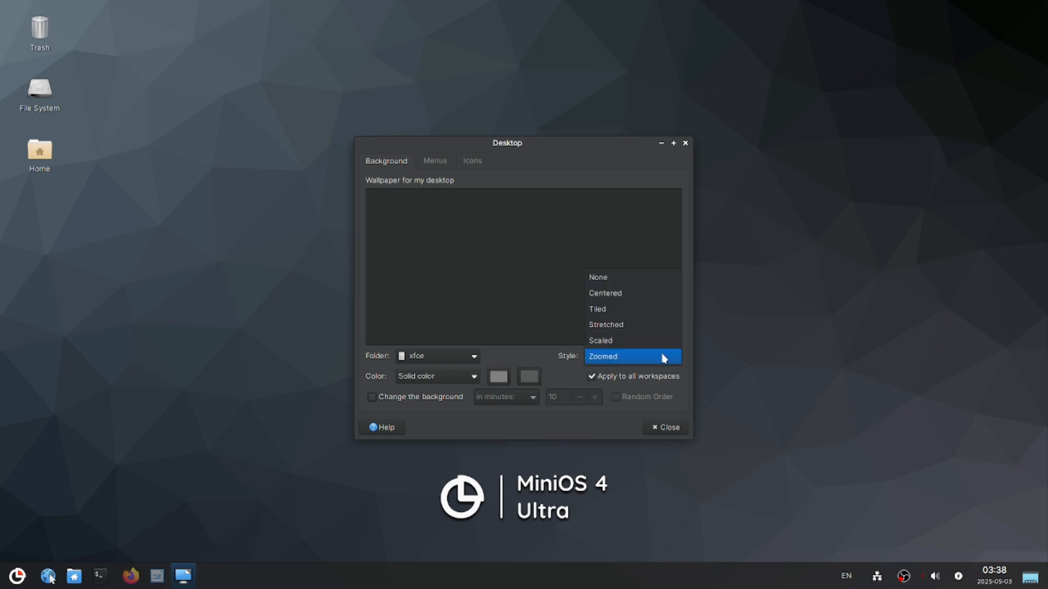
left_click(616, 280)
left_click(618, 353)
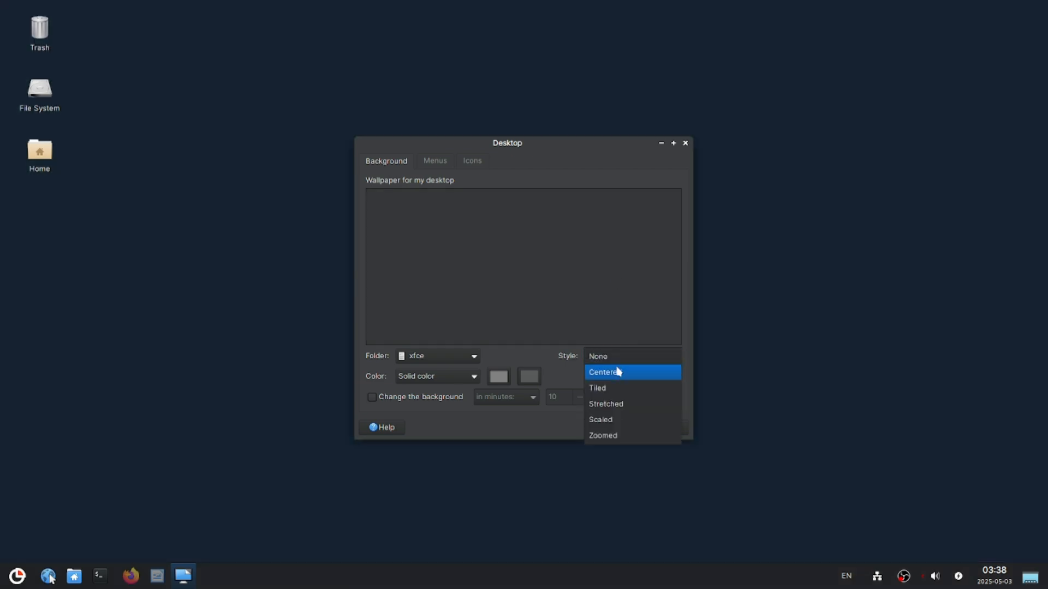
left_click(619, 370)
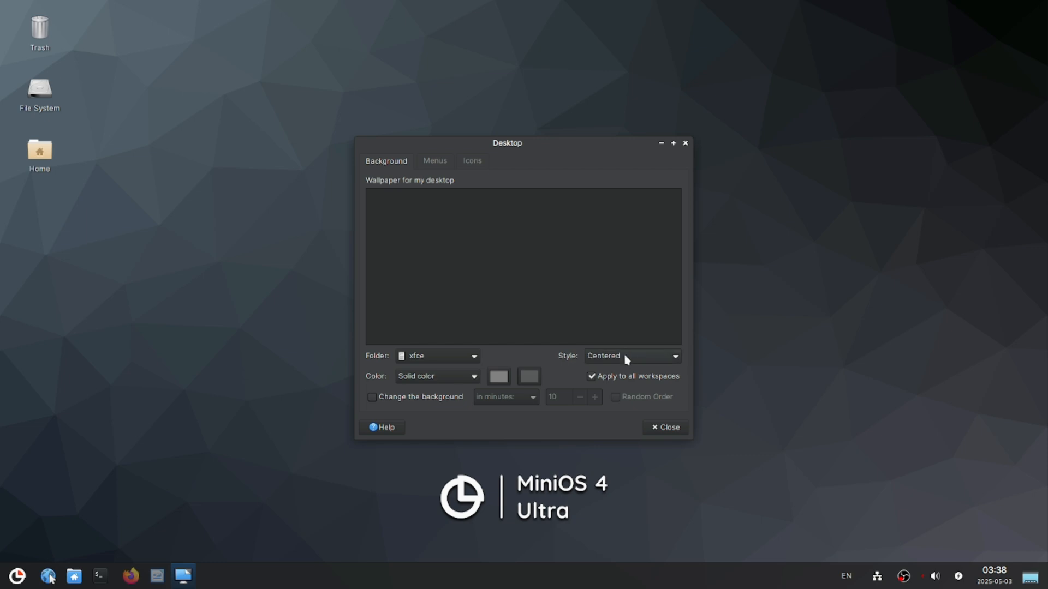
left_click(627, 359)
left_click(621, 374)
left_click(634, 365)
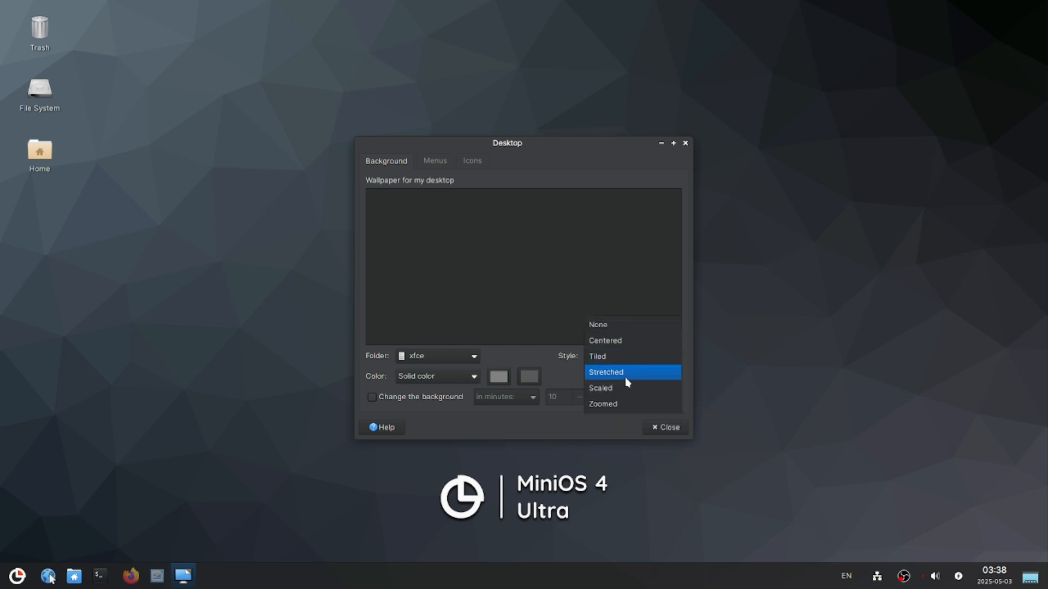
left_click(619, 391)
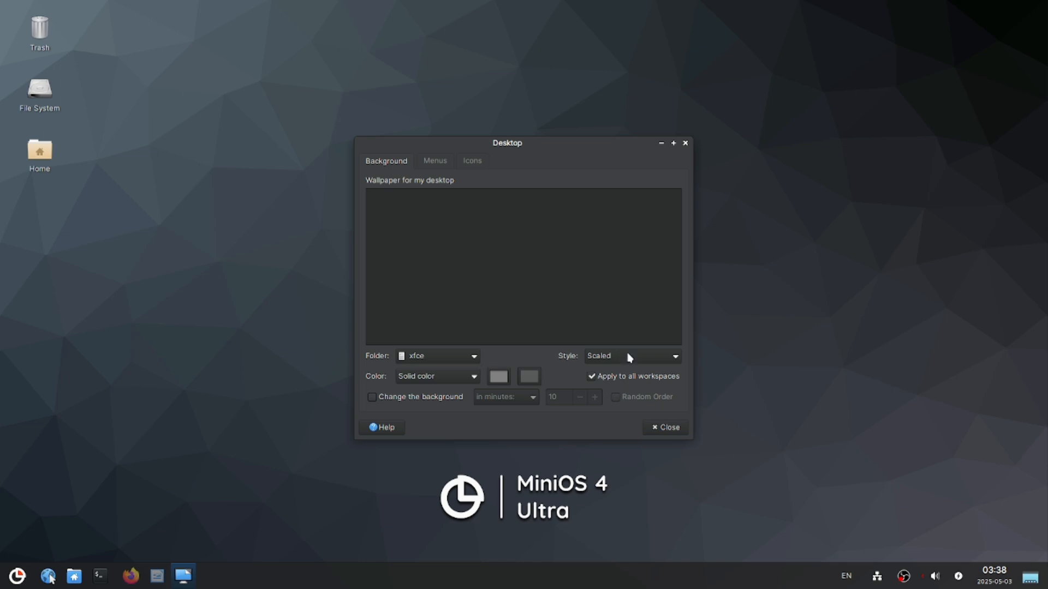
Set the wallpaper style to Zoomed and close the desktop settings.
left_click(628, 358)
left_click(617, 374)
left_click(657, 428)
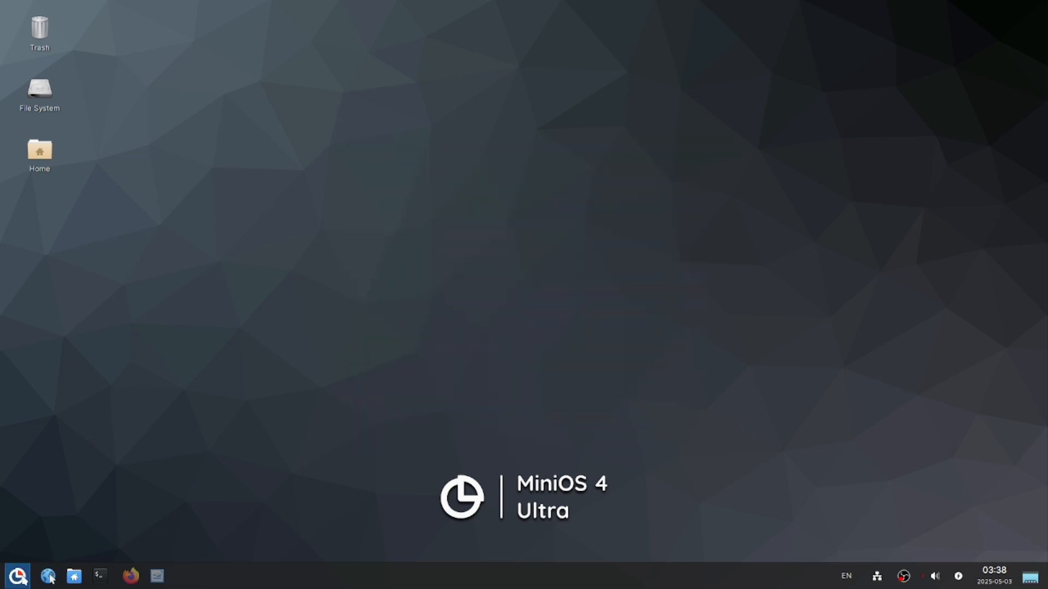
Bring up the log-out options for the live session.
left_click(21, 577)
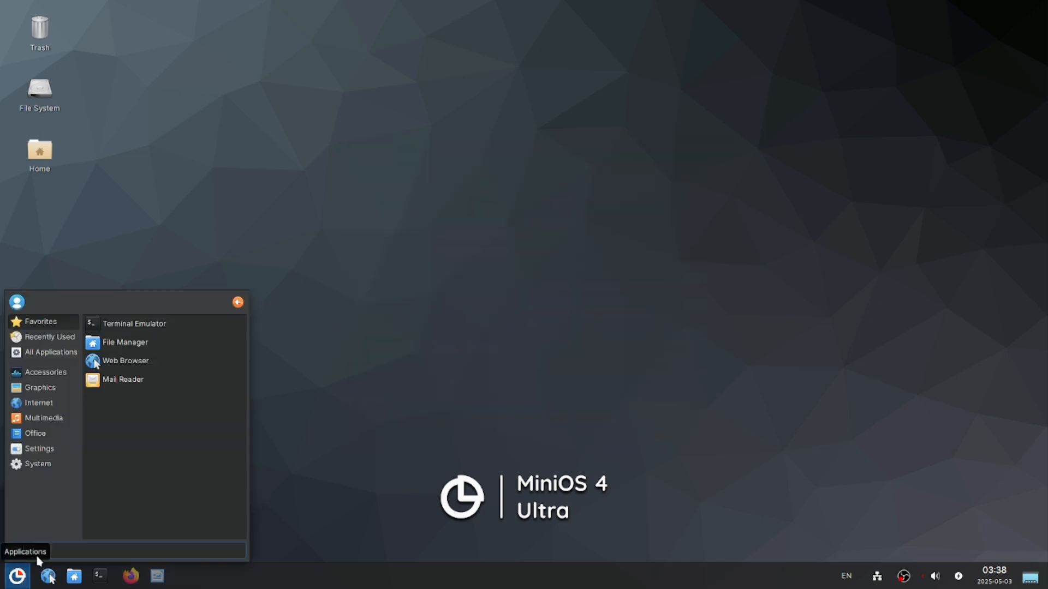
left_click(240, 304)
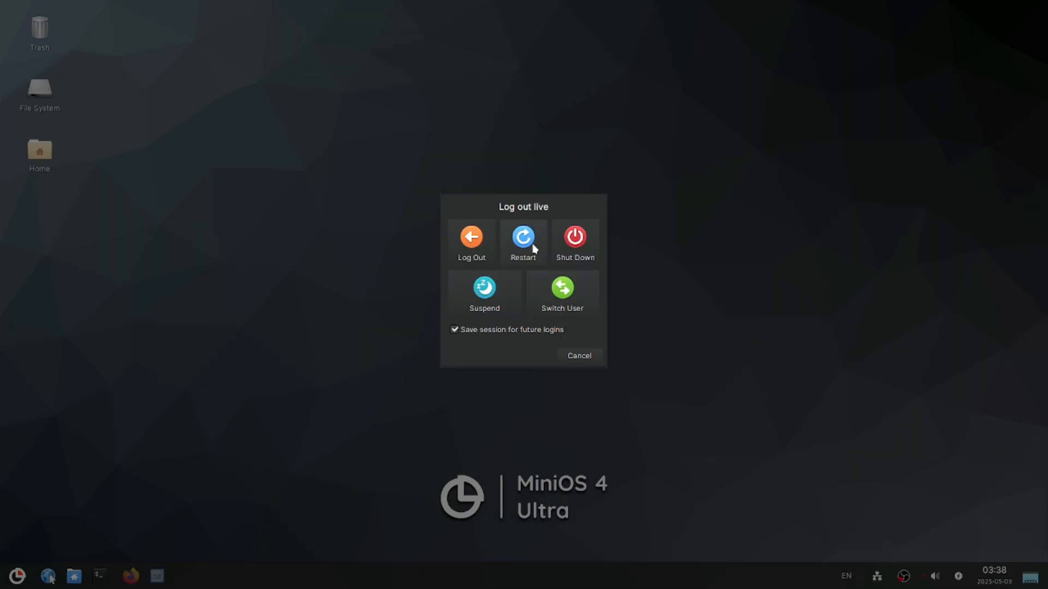